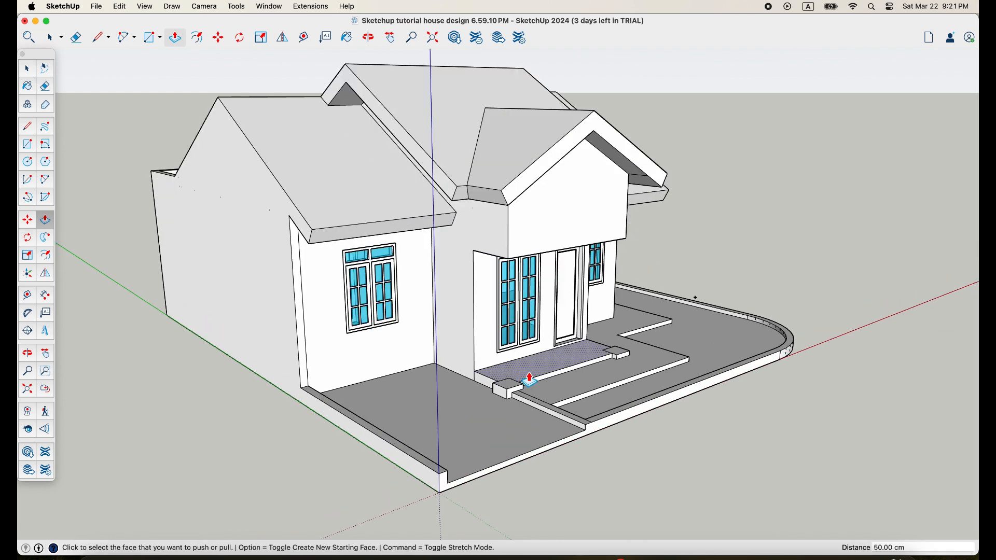
Extrude the two front porch column bases upward by 240 cm each.
scroll(528, 382, "up", 3)
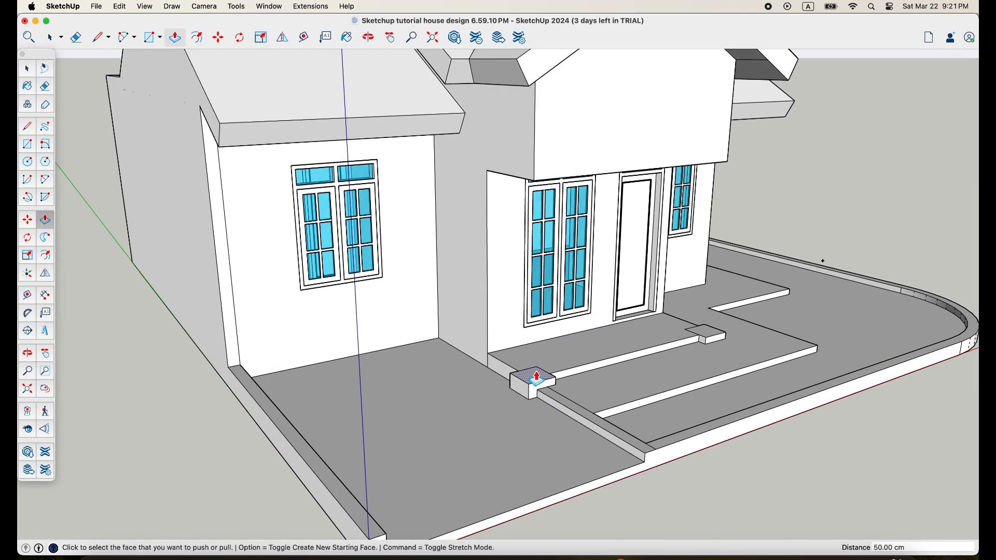
left_click(533, 377)
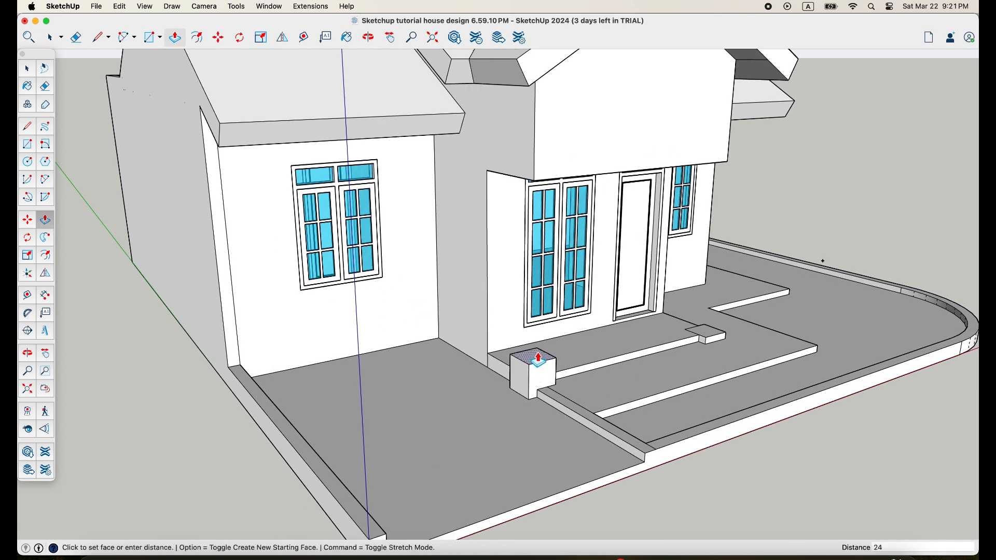
scroll(538, 358, "down", 4)
middle_click_drag(605, 354, 590, 375)
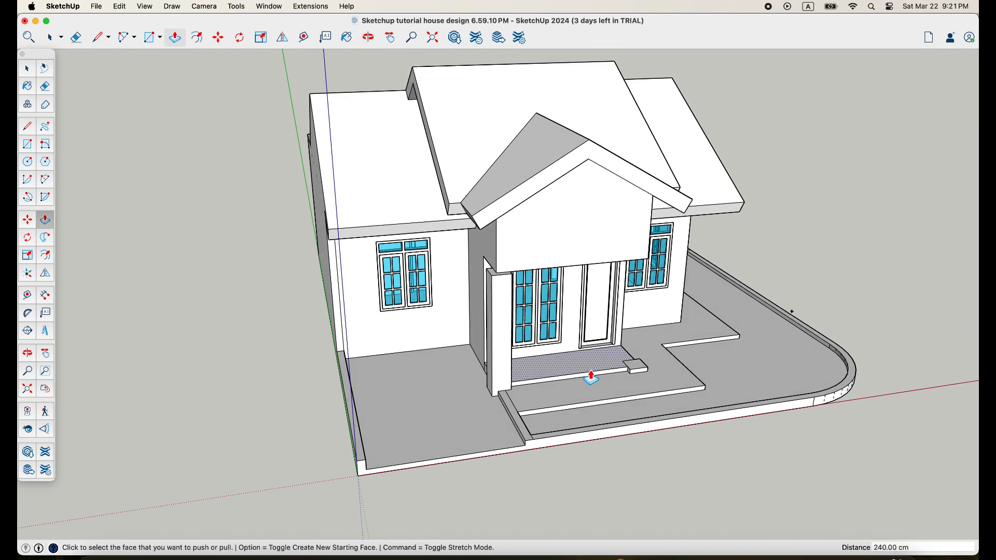
scroll(581, 374, "up", 4)
left_click(635, 367)
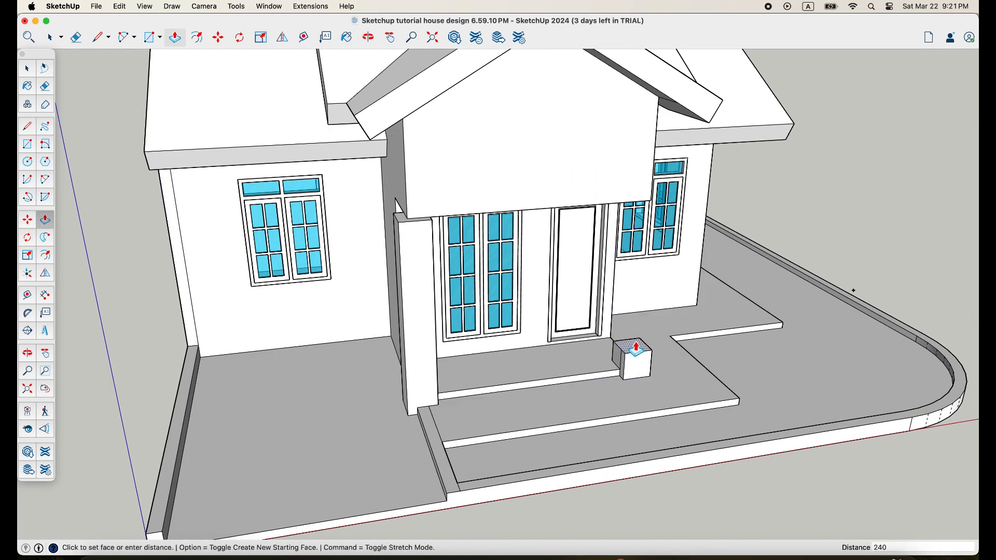
middle_click_drag(632, 209, 559, 278)
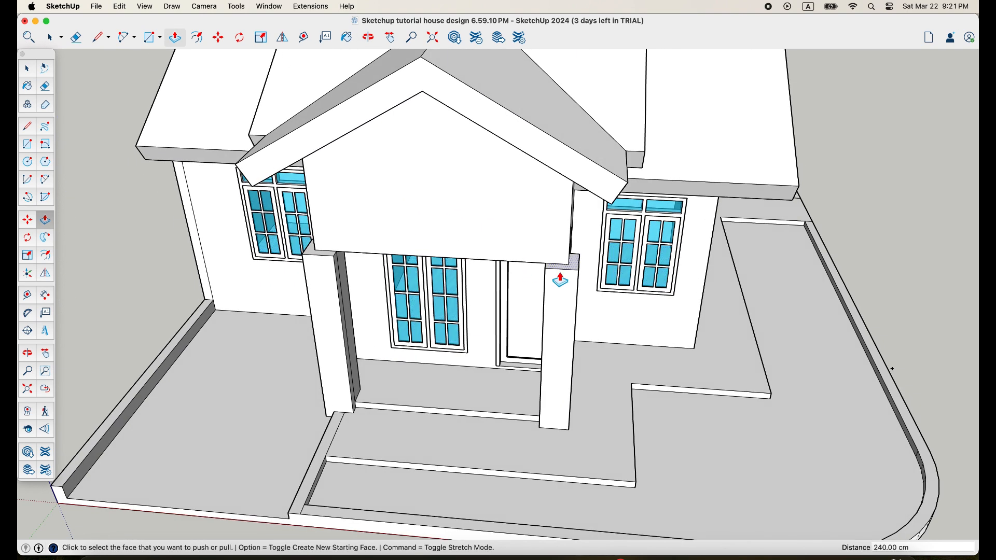
Raise the exposed L-shaped top faces of both front porch columns by another 50 cm.
scroll(574, 262, "up", 3)
left_click(575, 262)
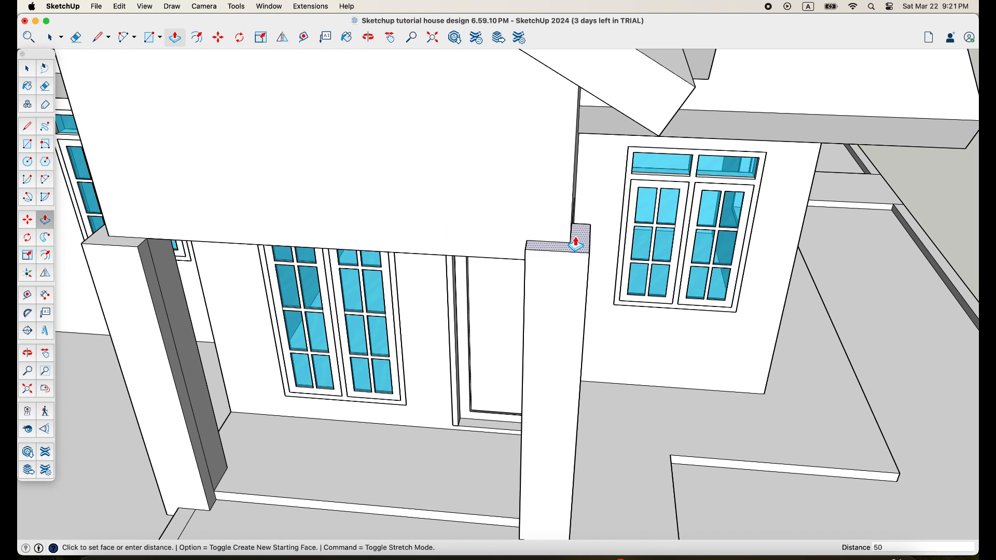
scroll(575, 245, "down", 2)
scroll(358, 280, "down", 3)
middle_click_drag(210, 259, 325, 278, "shift")
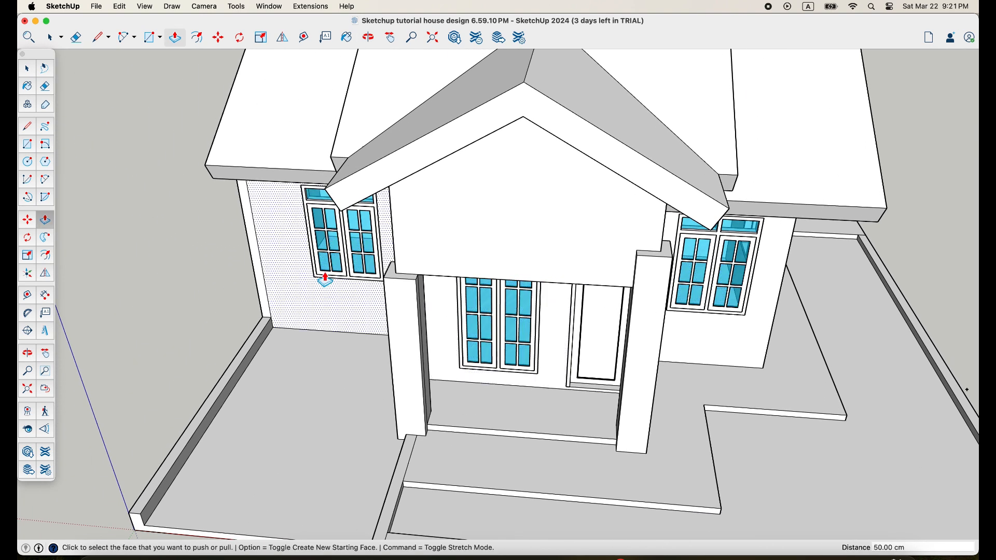
scroll(389, 277, "up", 4)
left_click(392, 276)
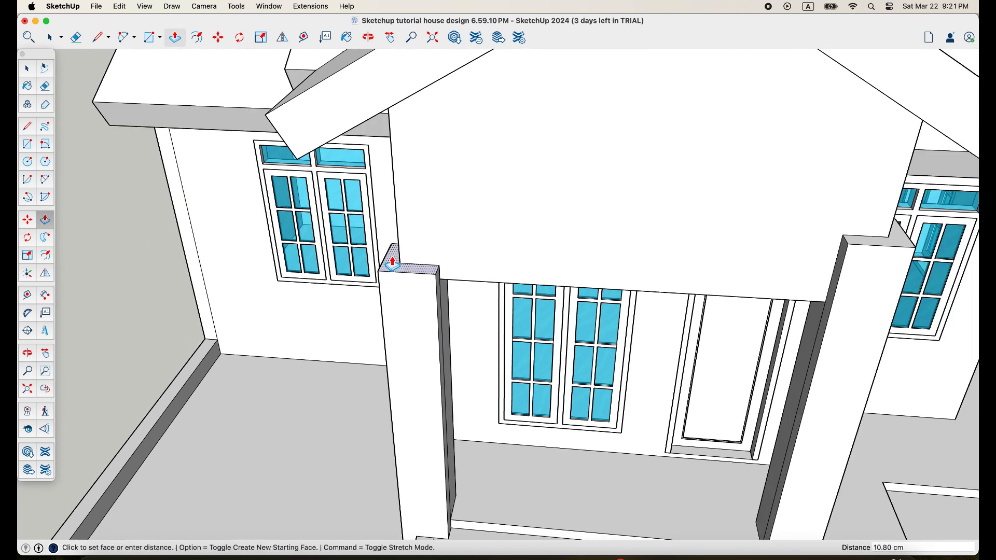
double_click(392, 264)
Erase the leftover seam lines on the front porch columns.
scroll(407, 256, "down", 4)
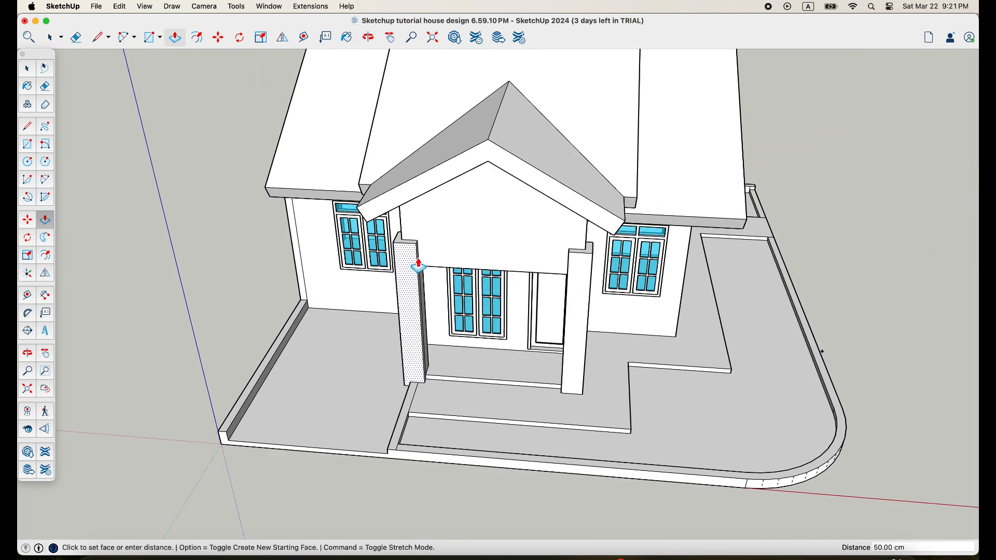
mouse_move(419, 264)
middle_mouse_down()
mouse_move(363, 241)
mouse_move(389, 278)
middle_mouse_up()
scroll(389, 259, "up", 6)
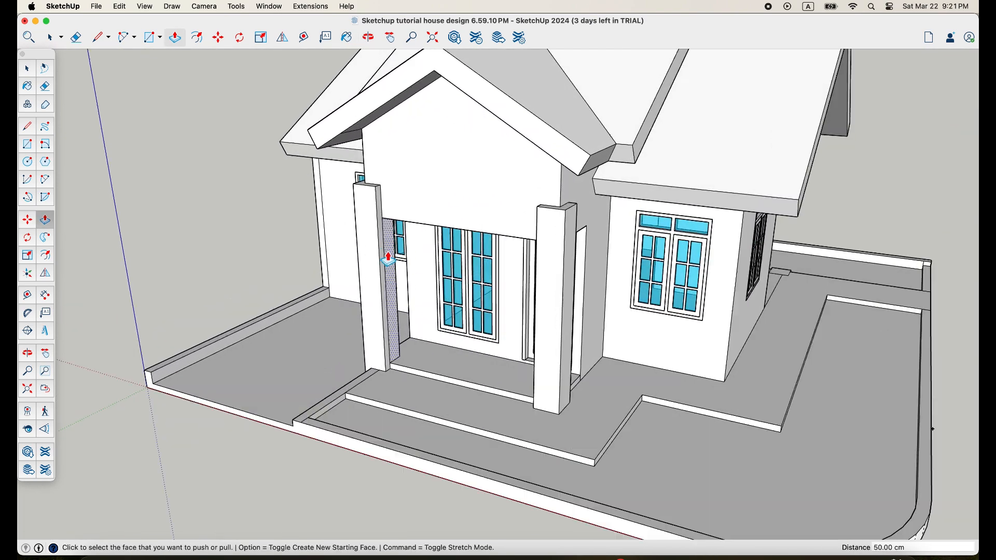
key("e")
scroll(372, 247, "up", 1)
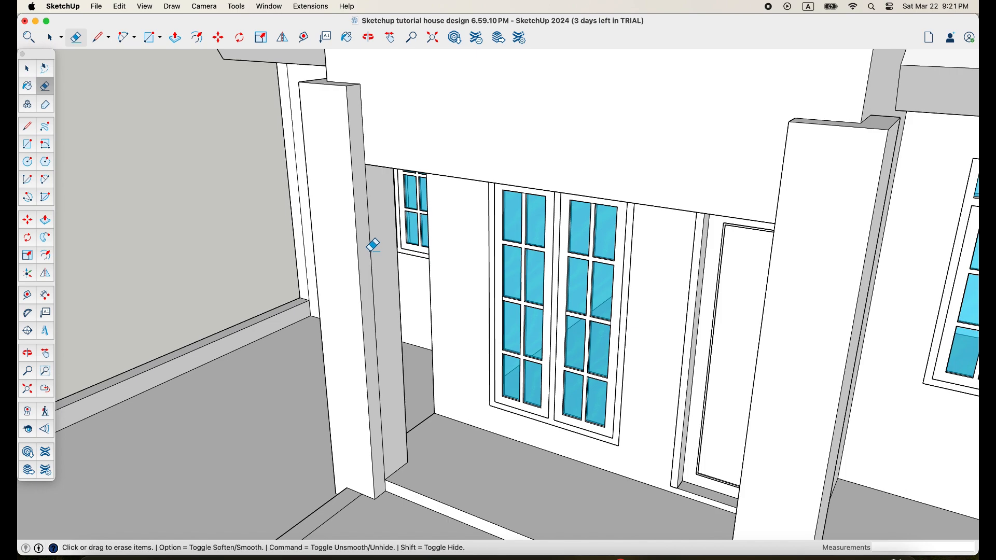
mouse_move(374, 249)
middle_mouse_down()
mouse_move(419, 278)
mouse_move(693, 293)
mouse_move(747, 260)
mouse_move(724, 290)
mouse_move(567, 312)
mouse_move(418, 283)
mouse_move(460, 309)
mouse_move(662, 329)
mouse_move(534, 351)
middle_mouse_up()
scroll(765, 260, "up", 3)
Extrude the side porch's column base upward by 240 cm and raise its exposed L-shaped top face by another 50 cm.
scroll(764, 274, "down", 5)
scroll(610, 301, "down", 3)
scroll(636, 351, "up", 8)
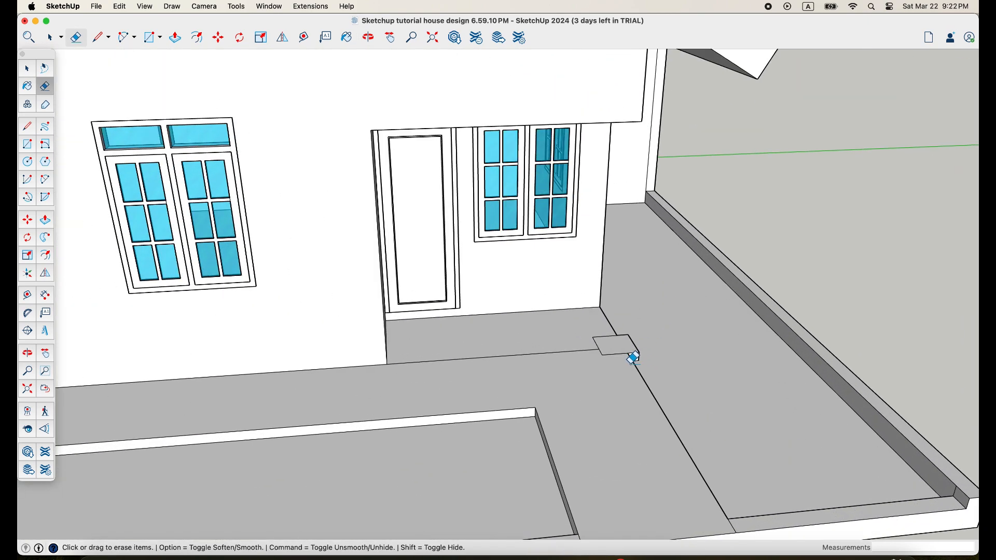
key("p")
left_click(623, 344)
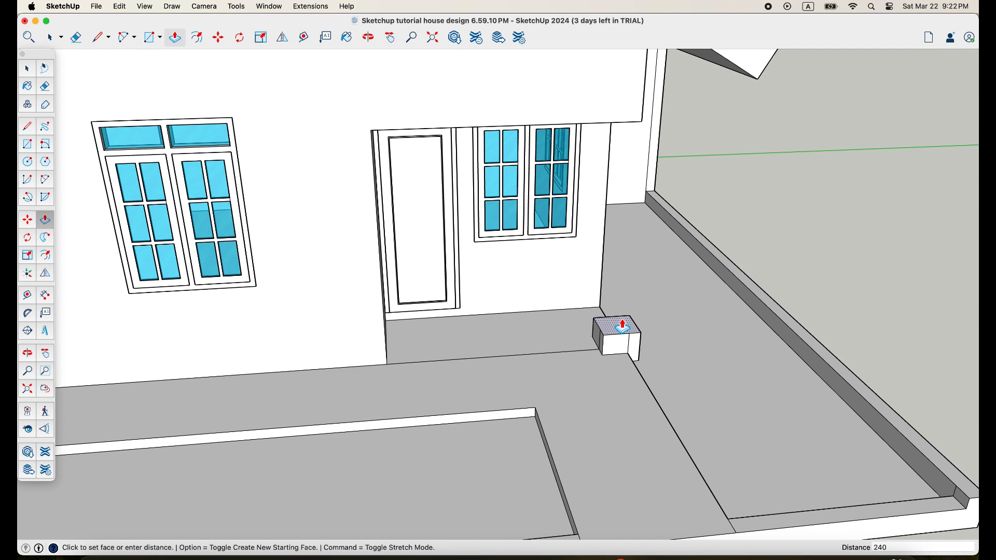
scroll(622, 327, "down", 5)
middle_click_drag(616, 338, 582, 353)
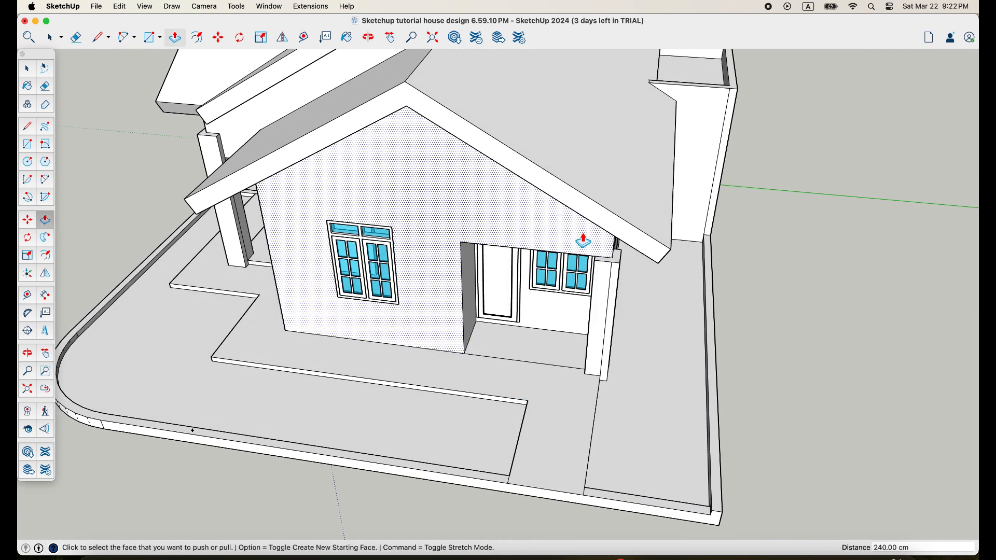
scroll(583, 240, "up", 6)
left_click(627, 275)
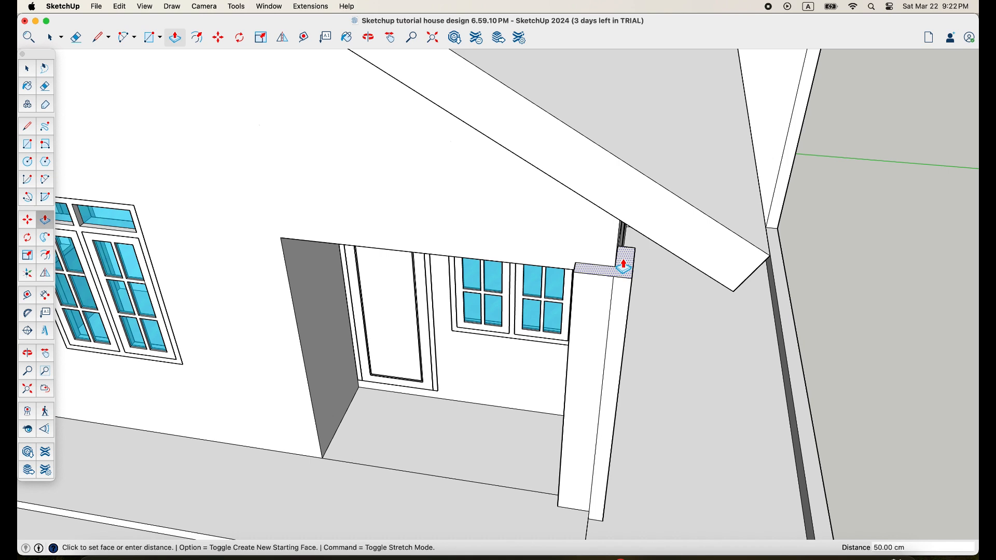
scroll(603, 298, "down", 3)
Erase the leftover seam lines on the outer faces of the side porch column.
key("e")
left_click(605, 300)
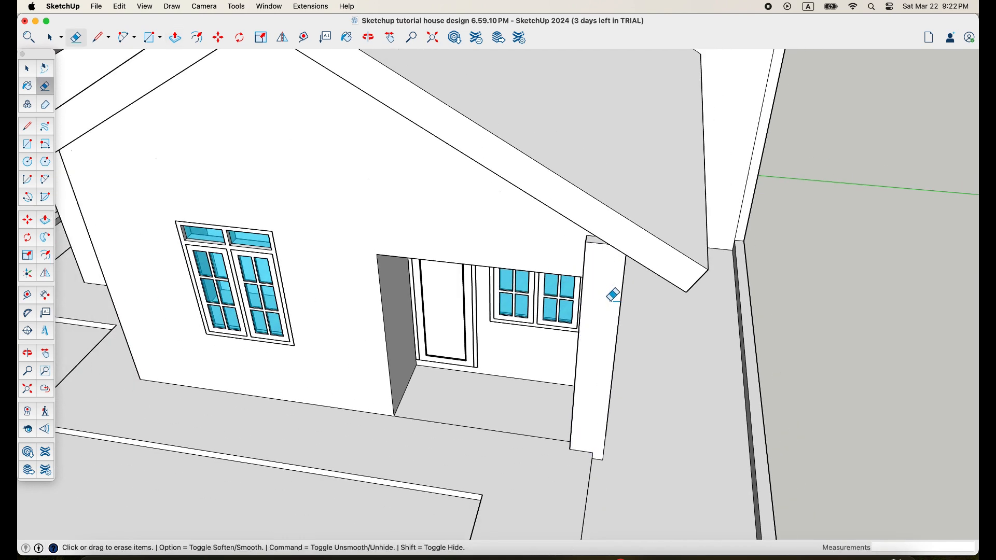
mouse_move(611, 301)
middle_mouse_down()
mouse_move(641, 327)
mouse_move(693, 294)
mouse_move(664, 311)
mouse_move(513, 291)
mouse_move(628, 296)
mouse_move(651, 263)
mouse_move(629, 285)
mouse_move(569, 284)
mouse_move(673, 287)
mouse_move(605, 178)
mouse_move(569, 224)
mouse_move(472, 220)
mouse_move(662, 273)
mouse_move(624, 356)
mouse_move(751, 378)
middle_mouse_up()
scroll(694, 293, "up", 5)
left_click(660, 292)
Raise the top face of the low boundary wall next to the side porch by 200 cm.
scroll(659, 292, "down", 6)
scroll(644, 270, "down", 3)
scroll(689, 344, "up", 6)
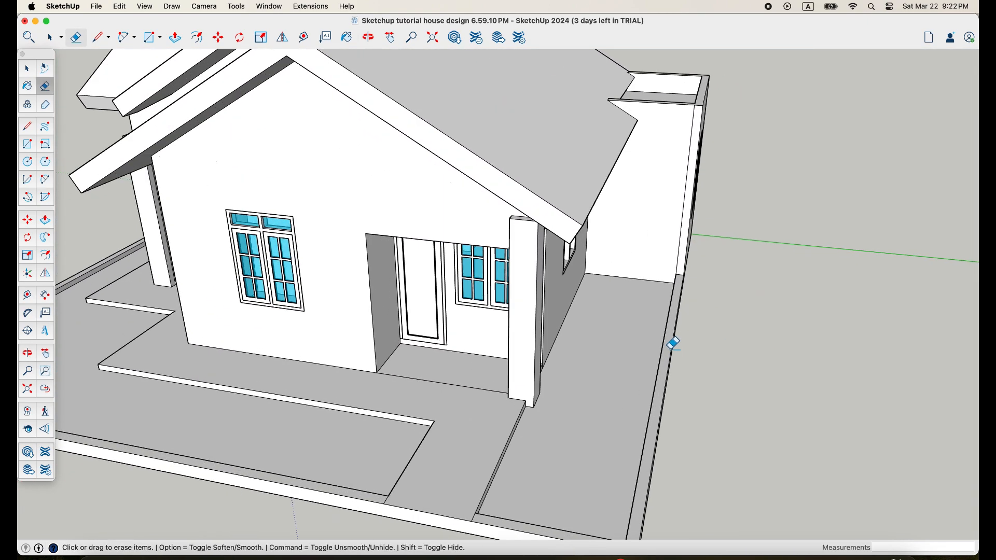
key("p")
left_click(671, 341)
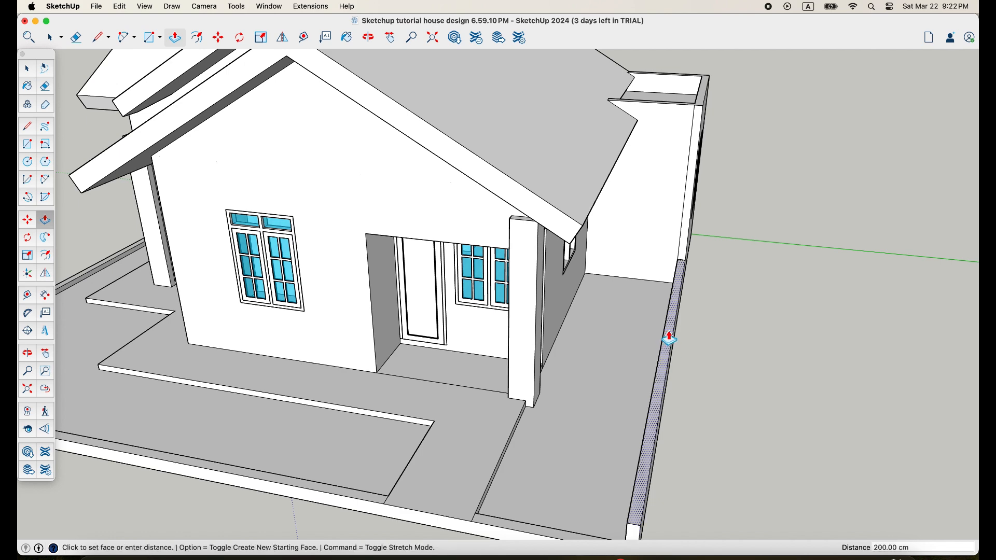
Try to offset the outline of the house's gable side wall inward by about 77 cm, and undo it.
scroll(669, 338, "down", 3)
middle_click_drag(668, 337, 489, 228)
scroll(765, 366, "down", 3)
scroll(745, 364, "down", 2)
scroll(493, 259, "up", 5)
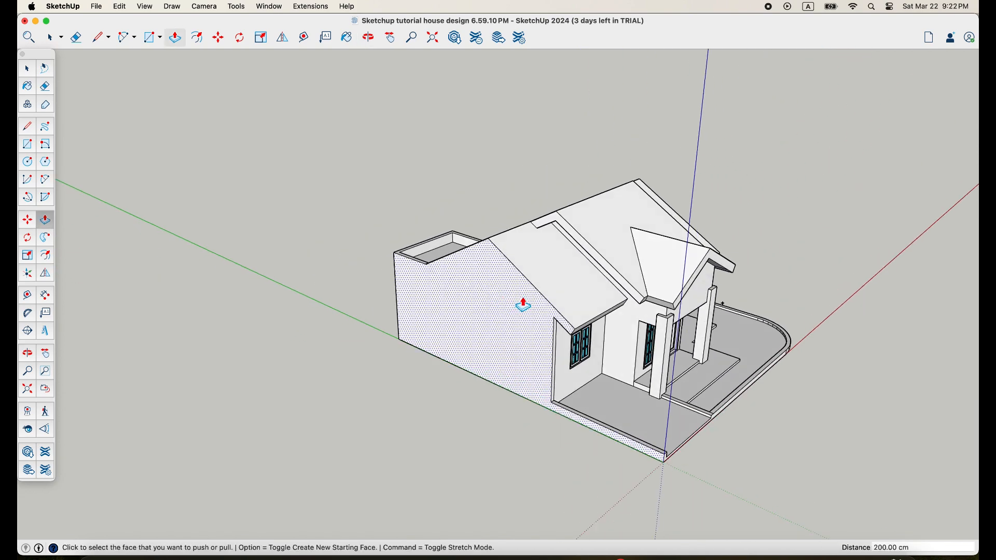
middle_click_drag(523, 305, 515, 229)
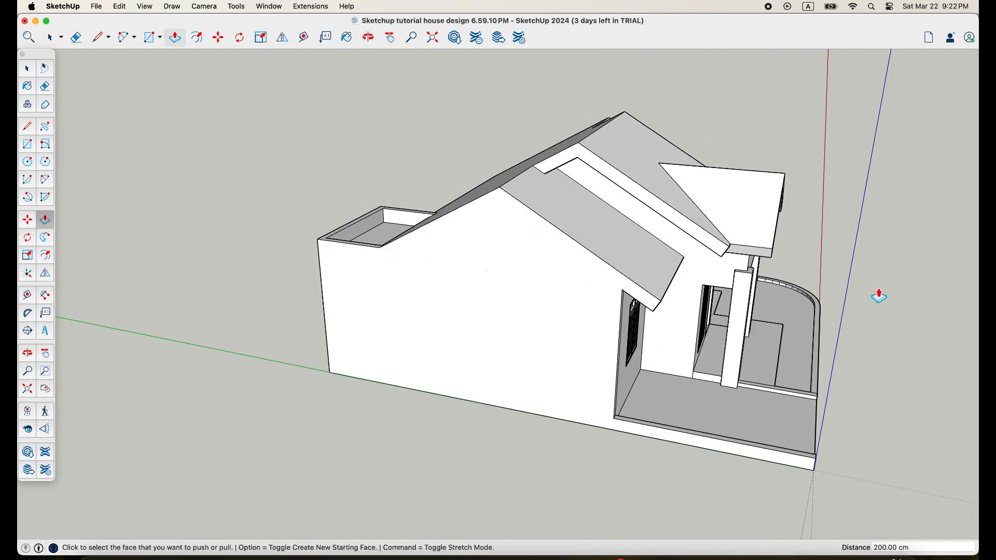
key("space")
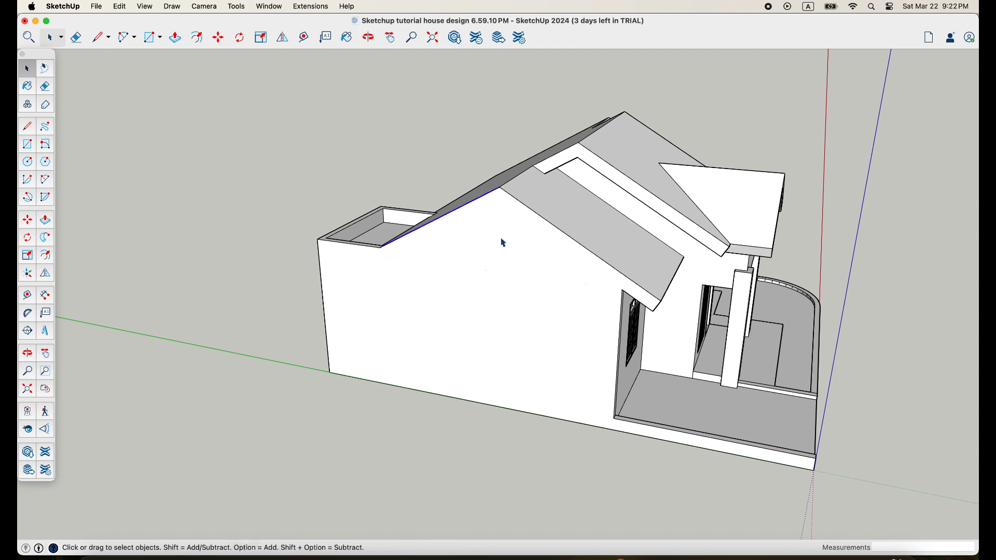
middle_click_drag(502, 242, 529, 205)
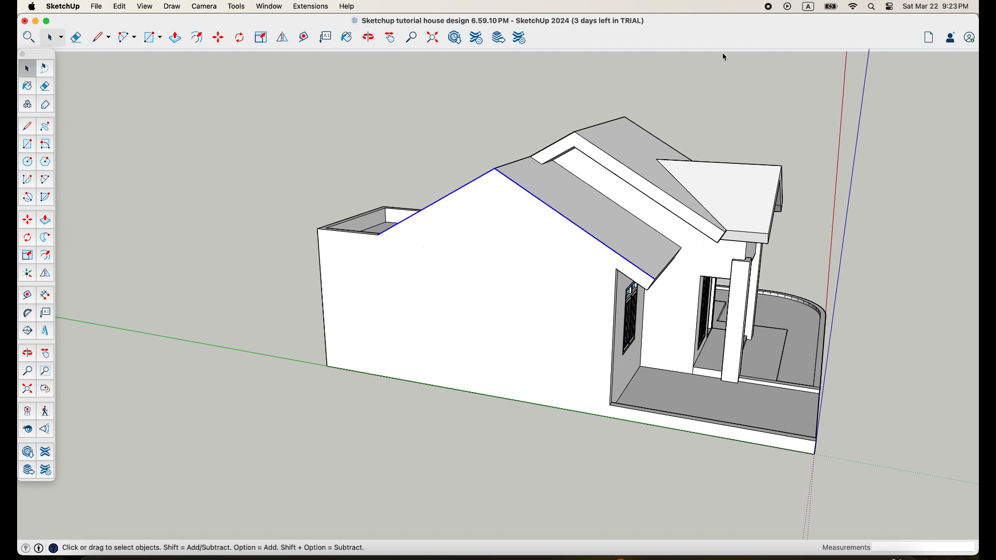
left_click(45, 256)
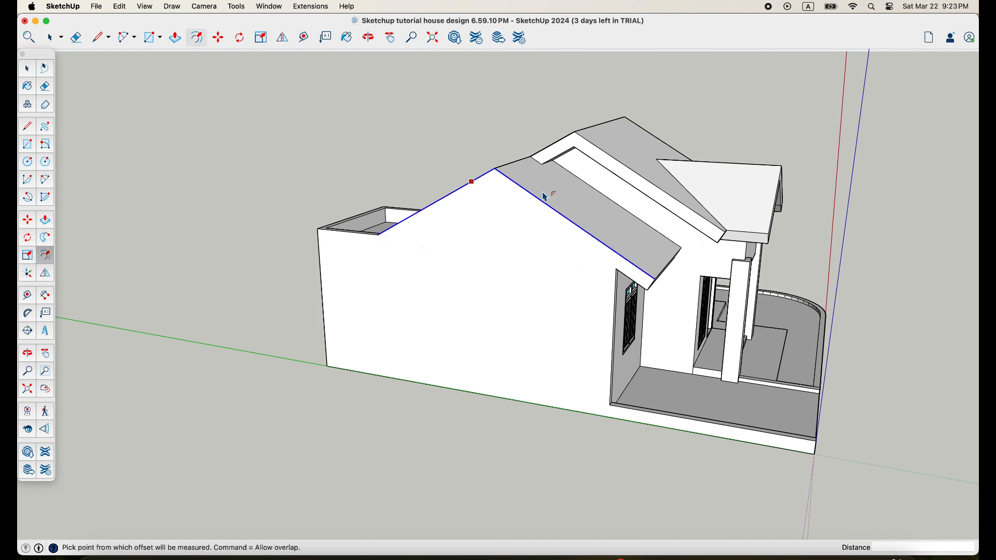
left_click(469, 187)
mouse_move(530, 149)
middle_mouse_down()
mouse_move(553, 118)
mouse_move(541, 135)
middle_mouse_up()
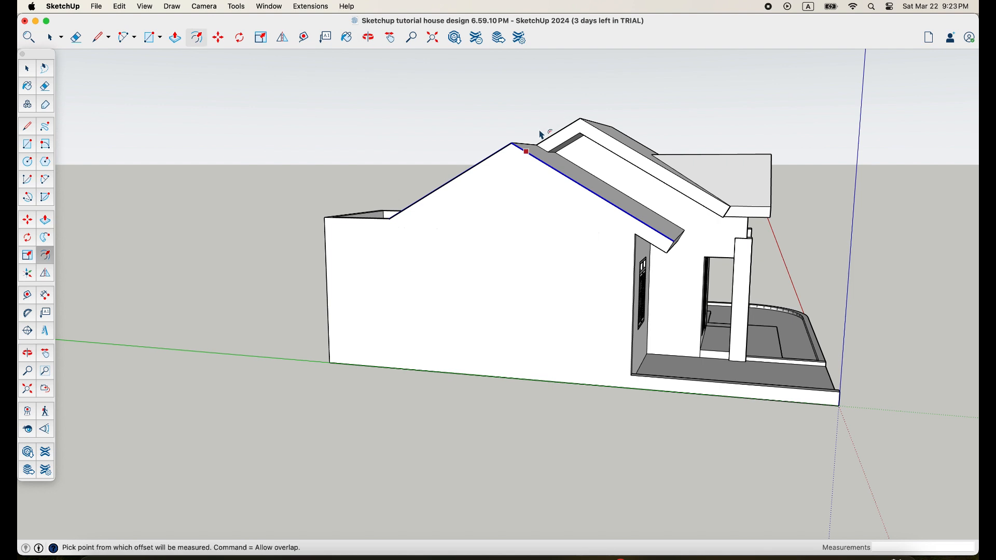
scroll(516, 181, "up", 5)
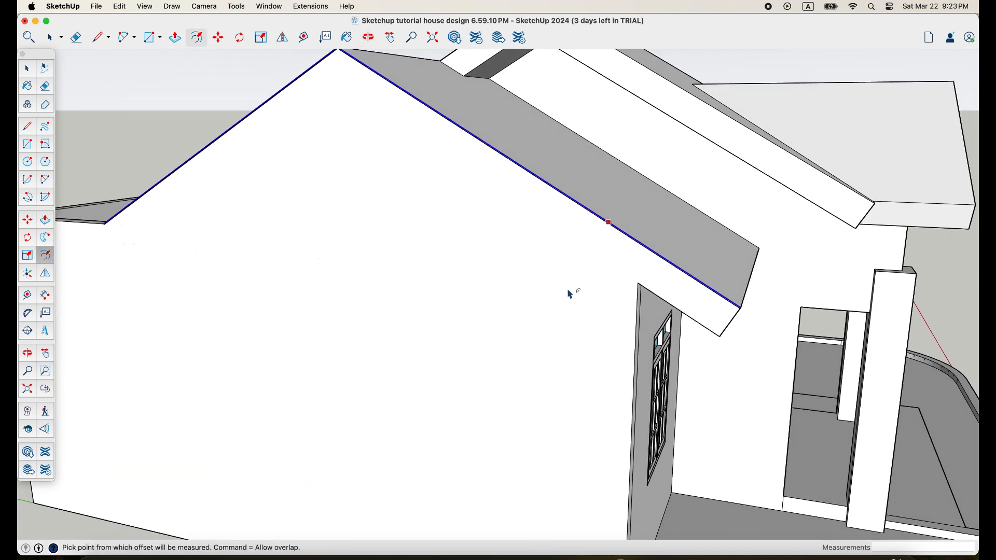
left_click(549, 316)
left_click(552, 312)
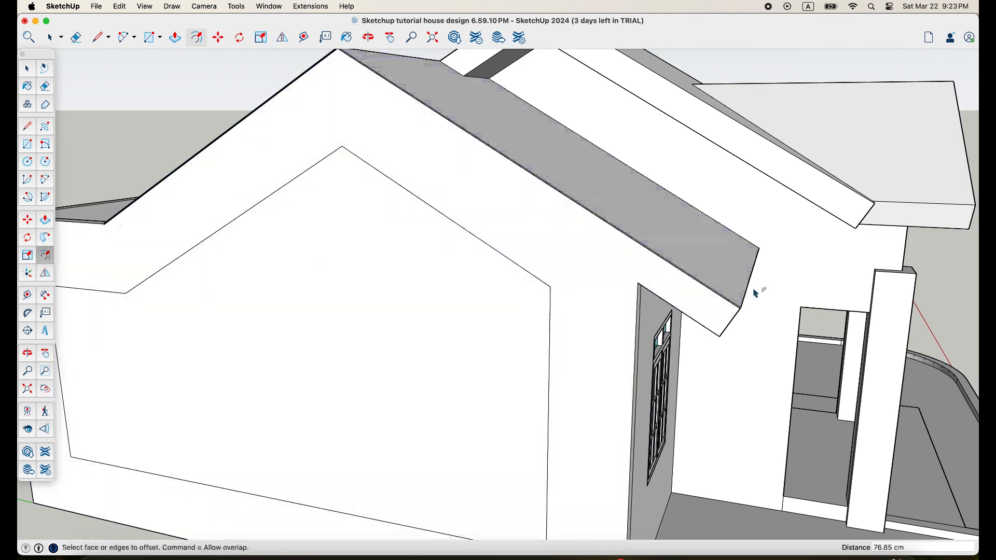
scroll(738, 316, "up", 4)
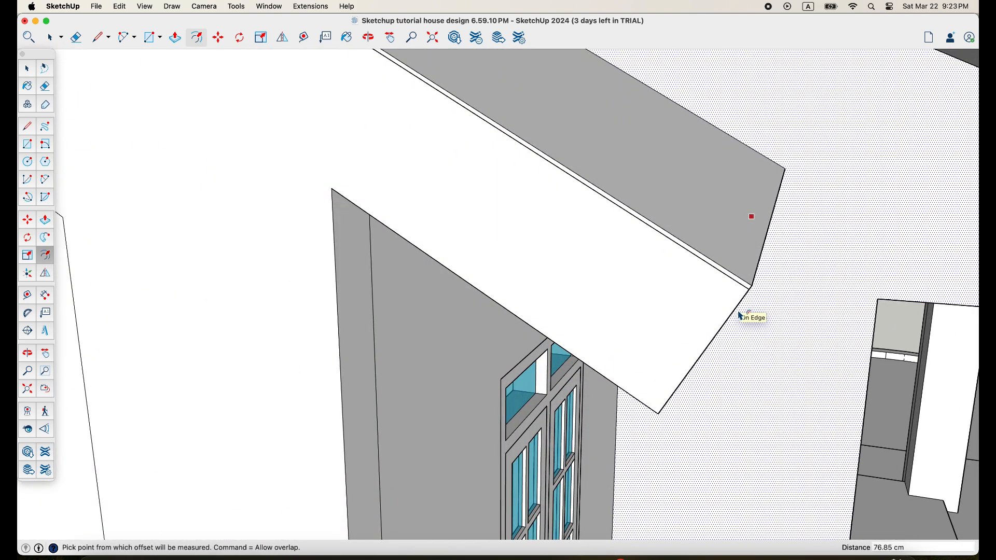
key("super+z")
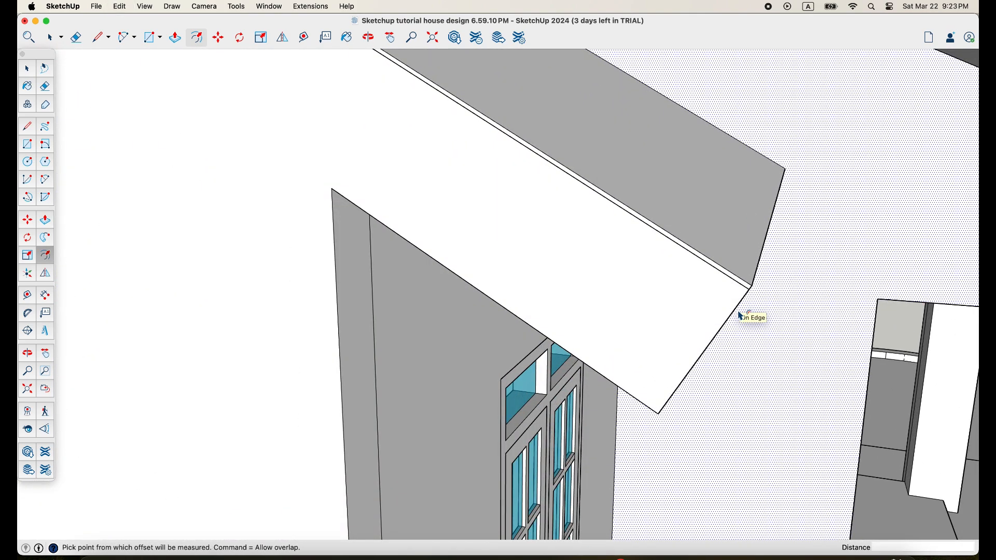
Copy the two sloping roof edges of the gable side wall 30 cm straight up along the blue axis.
scroll(741, 316, "down", 10)
key("o")
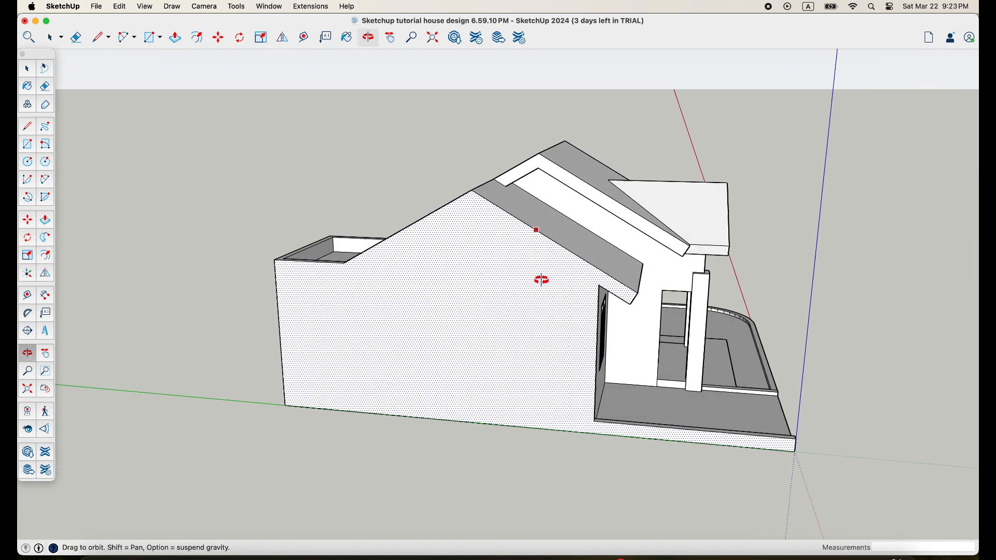
middle_click_drag(541, 280, 558, 281)
key("space")
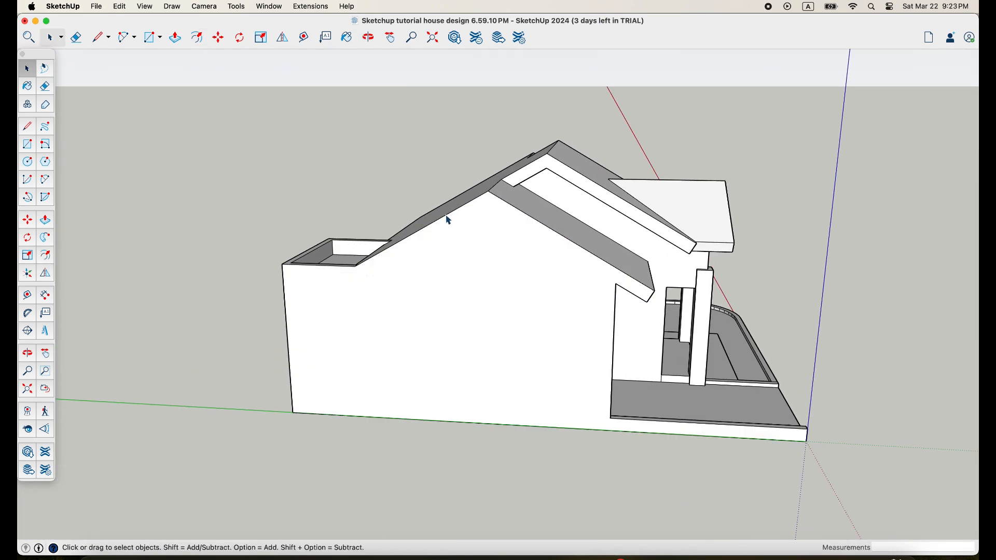
middle_click_drag(449, 220, 469, 185)
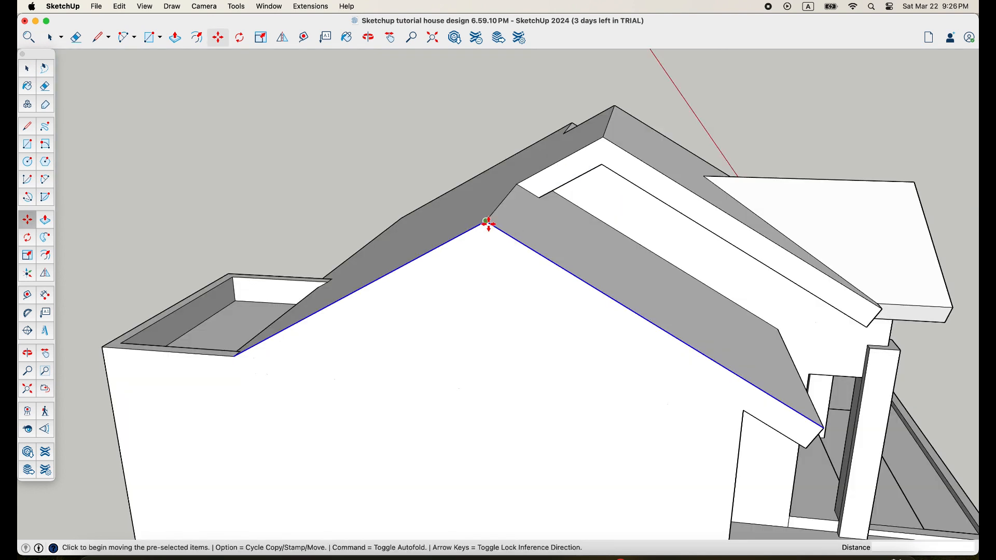
left_click(489, 223)
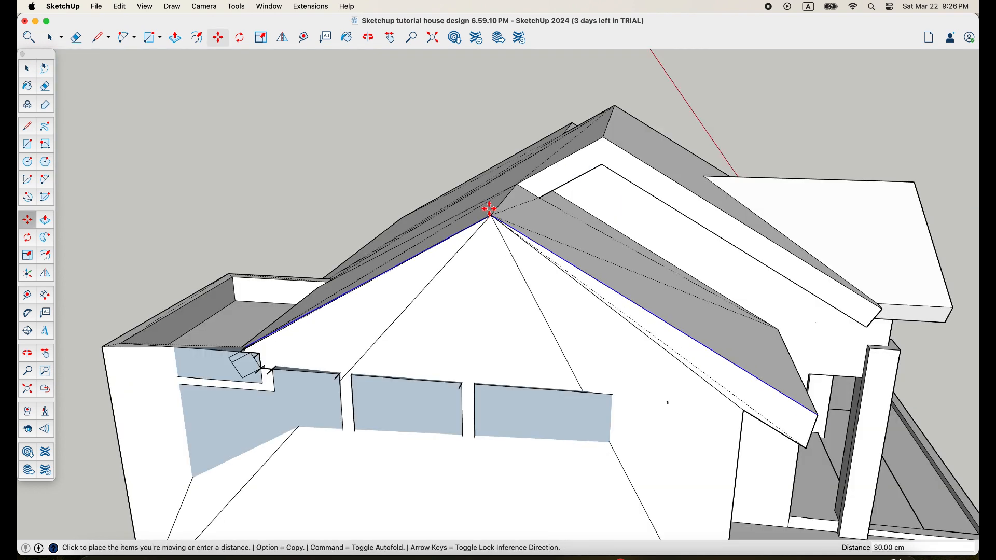
key("alt")
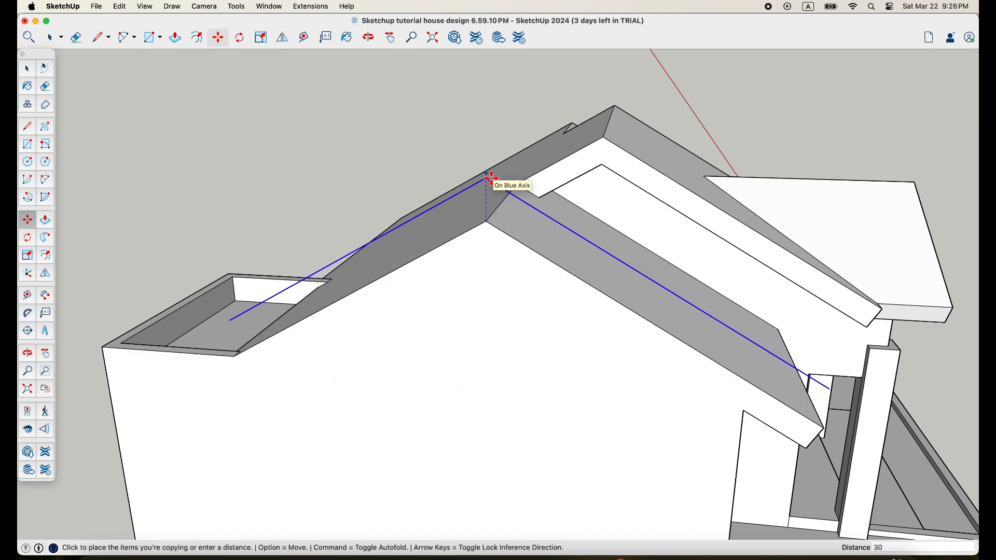
type("30")
key("Return")
Close both ends of the raised gable roof profile with lines down to the wall, using a 30 cm vertical line at the front eave.
middle_click_drag(313, 340, 360, 327)
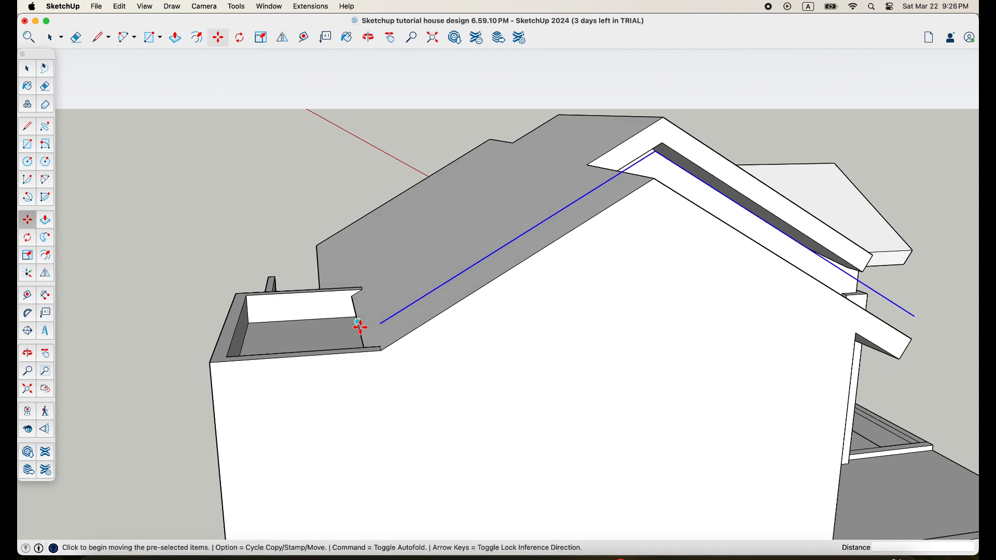
key("l")
left_click(381, 323)
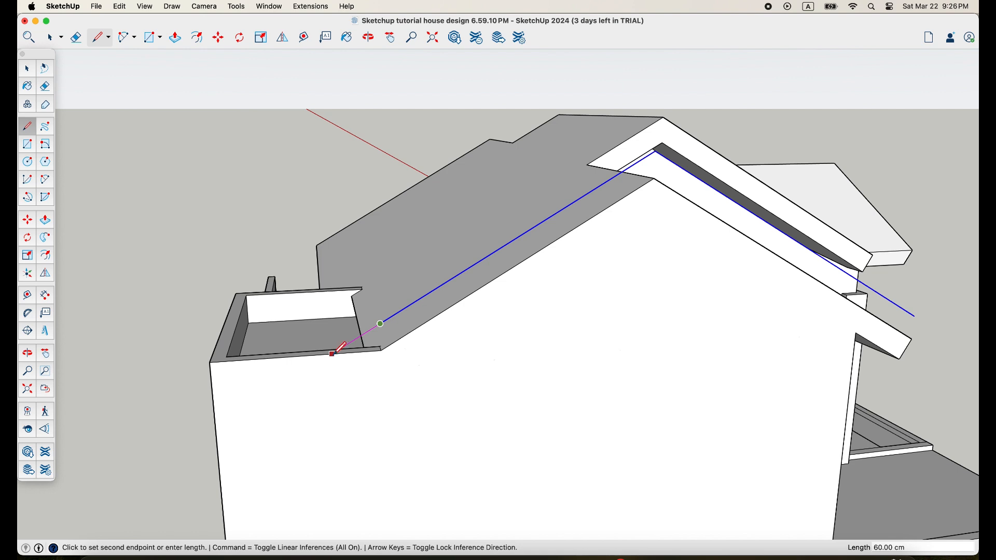
left_click(336, 352)
mouse_move(337, 351)
middle_mouse_down()
mouse_move(329, 344)
mouse_move(338, 355)
middle_mouse_up()
key("Escape")
scroll(830, 319, "up", 5)
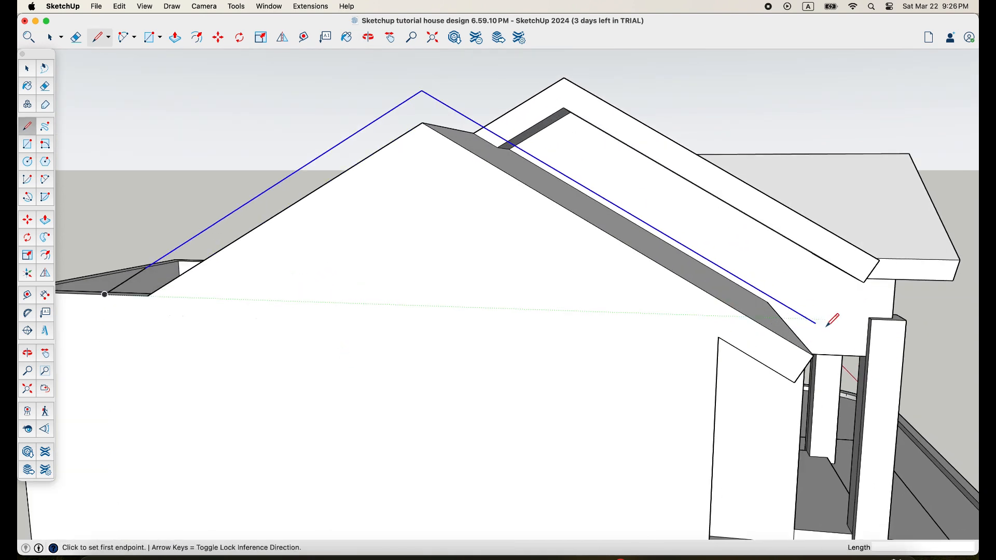
left_click(813, 322)
left_click(811, 364)
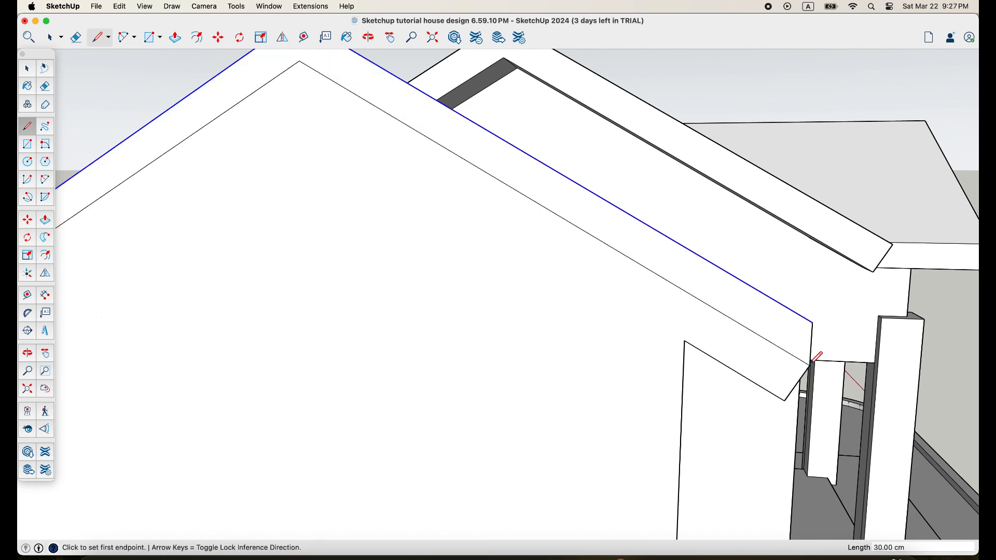
Push/Pull the raised strip along the gable slope 15 cm to give the parapet its thickness.
scroll(589, 389, "down", 6)
middle_click_drag(518, 373, 669, 320)
scroll(669, 320, "up", 6)
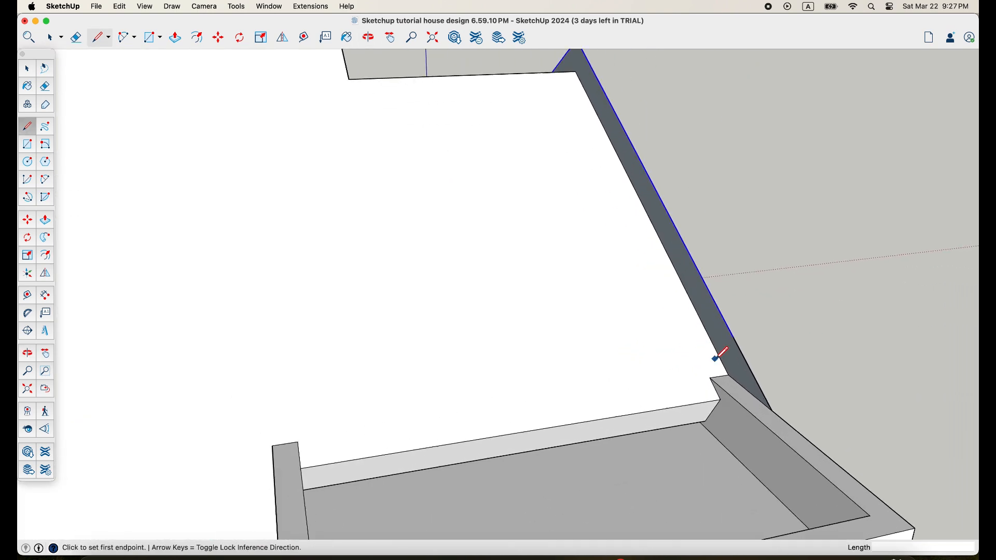
key("p")
left_click(732, 353)
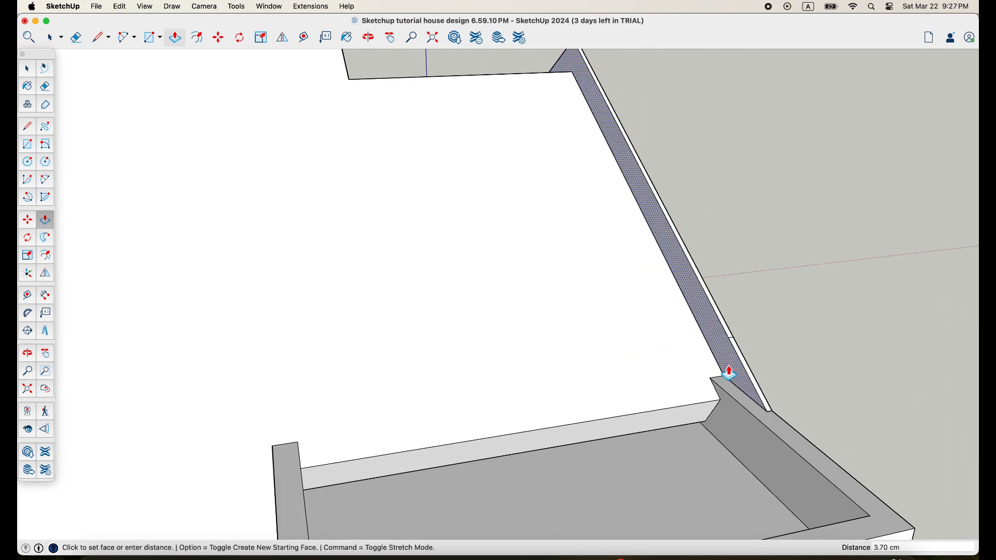
left_click(733, 407)
middle_click_drag(682, 414, 632, 430)
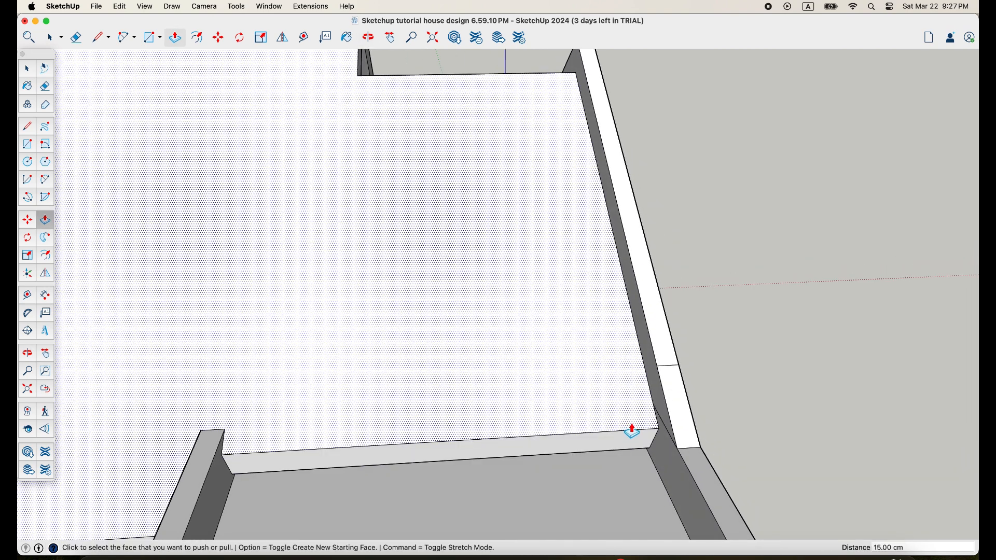
Fill the opening beneath the side eave with two rectangles of about 84 by 306 cm, one on the inner and one on the outer wall face.
mouse_move(674, 363)
middle_mouse_down()
mouse_move(662, 403)
mouse_move(732, 413)
mouse_move(467, 434)
middle_mouse_up()
key("e")
scroll(467, 434, "down", 3)
middle_click_drag(583, 387, 407, 201)
scroll(407, 201, "up", 4)
key("r")
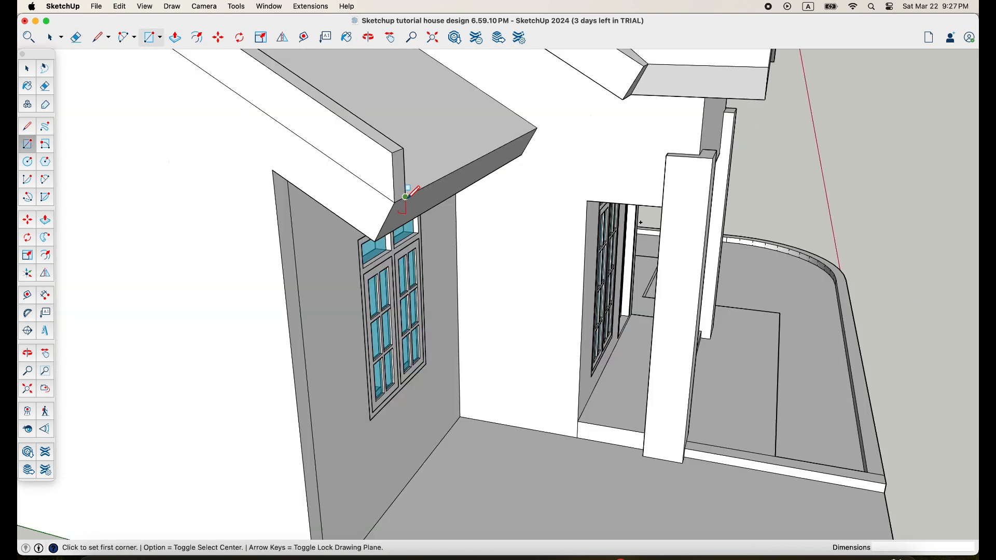
left_click(406, 197)
mouse_move(402, 409)
middle_mouse_down()
mouse_move(384, 358)
mouse_move(441, 326)
middle_mouse_up()
middle_click_drag(496, 378, 457, 435)
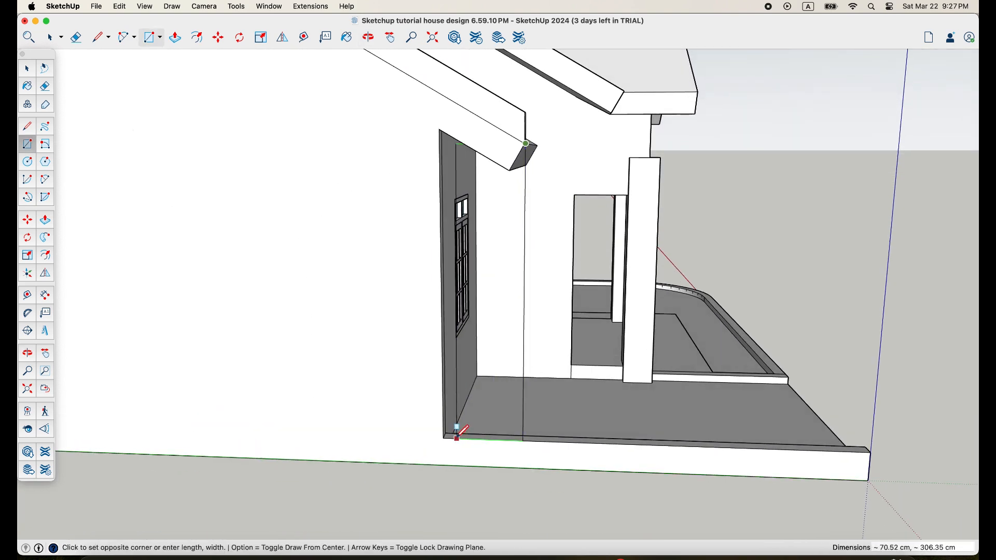
scroll(457, 437, "up", 3)
scroll(451, 430, "down", 3)
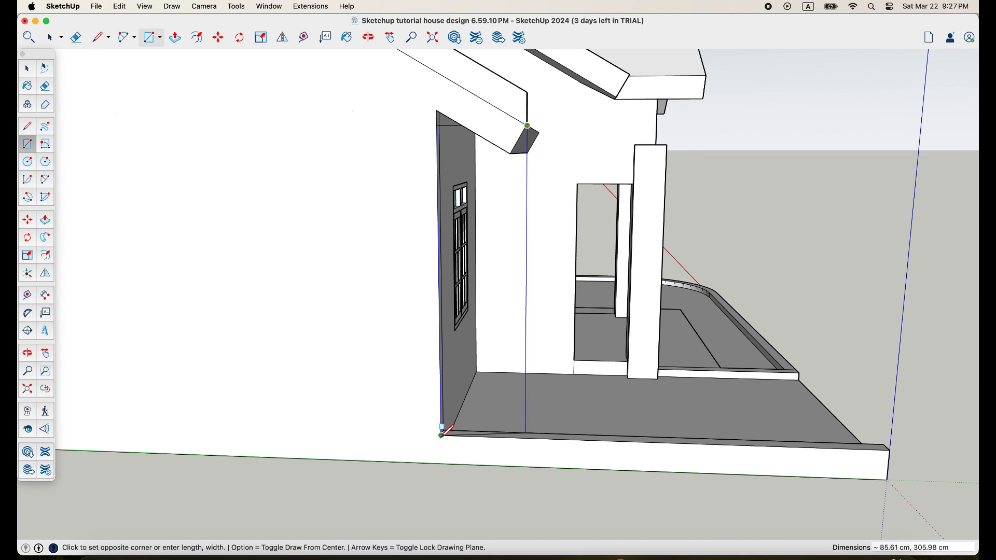
middle_click_drag(450, 426, 390, 435)
left_click(389, 441)
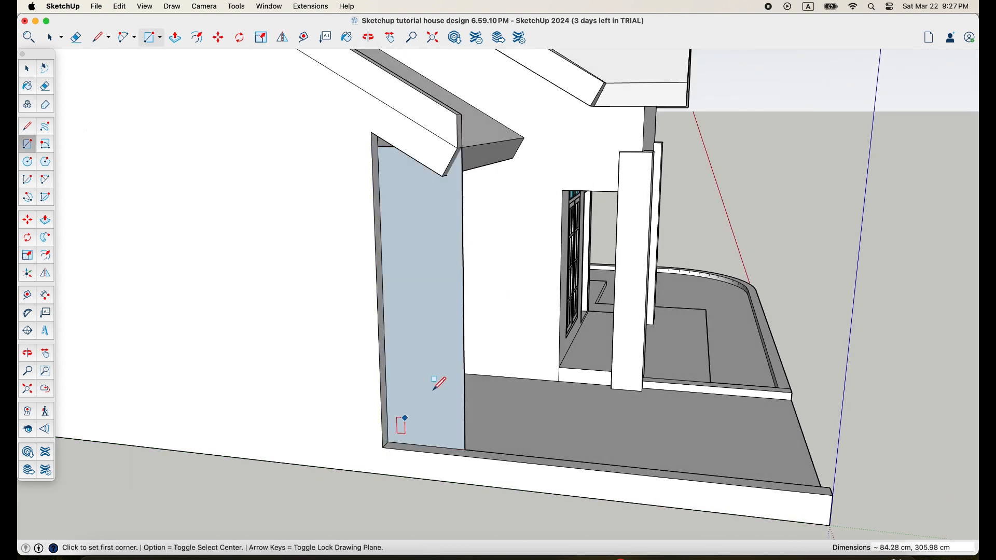
left_click(457, 148)
left_click(383, 447)
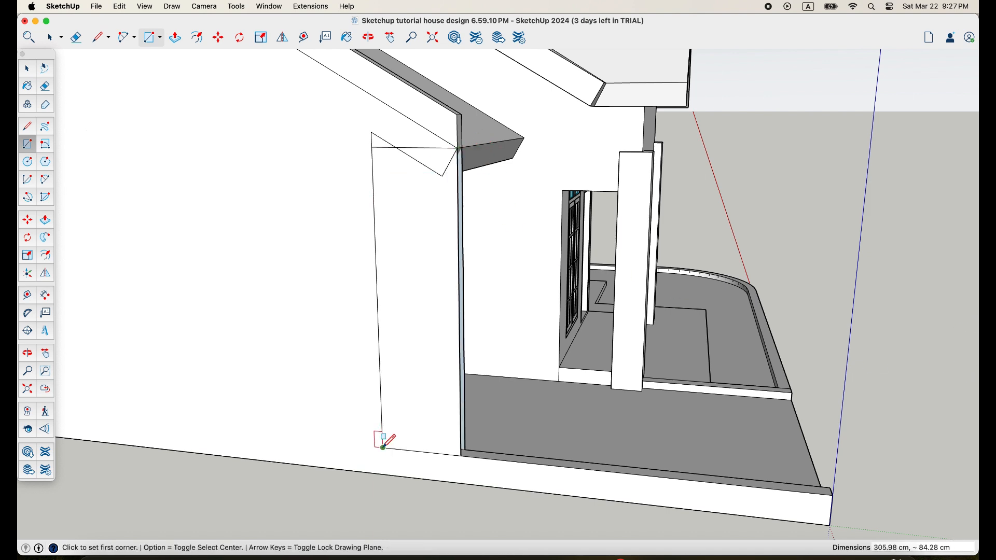
Erase the seam line along the front slope of the gable wall and the crossing lines above the filled panel.
middle_click_drag(487, 424, 419, 435)
scroll(443, 383, "down", 5)
middle_click_drag(447, 385, 441, 377)
scroll(374, 278, "up", 3)
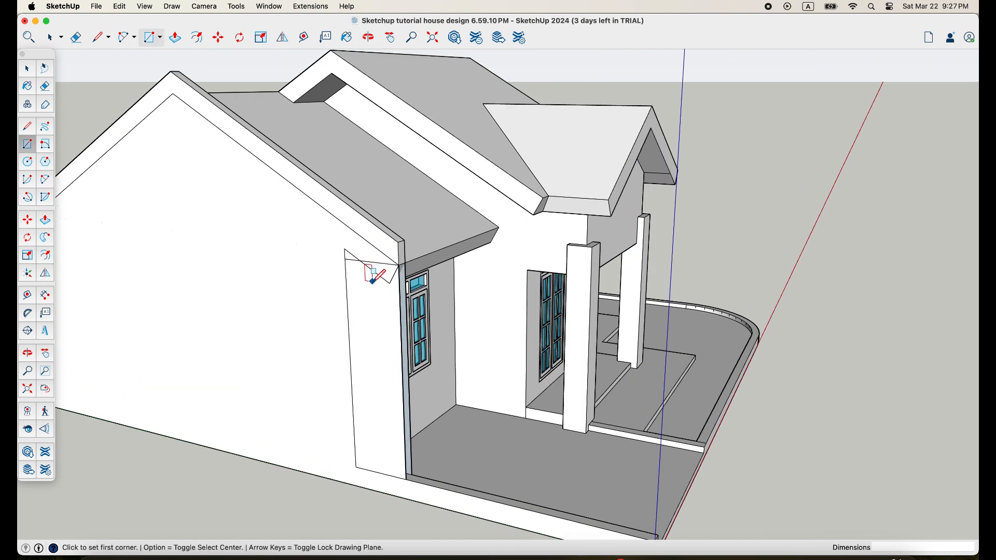
key("e")
left_click(379, 252)
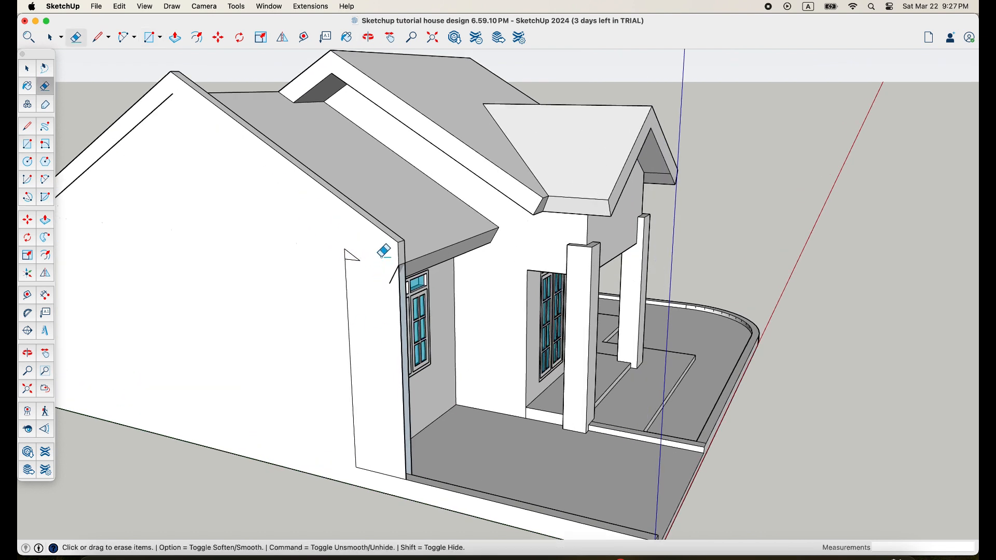
Try to erase the leftover slanted eave edge on the outer wall face, and undo it.
left_click(390, 273)
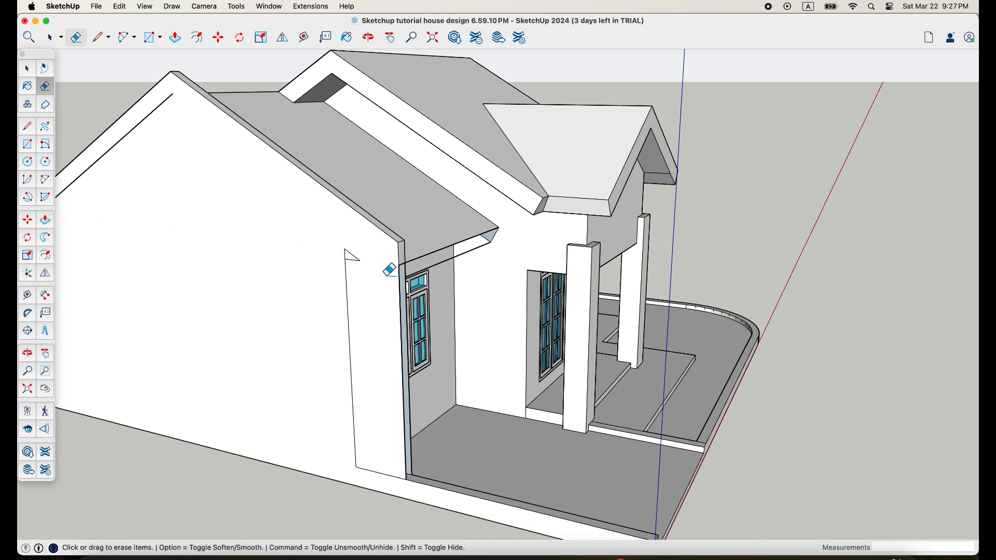
key("super+z")
left_click(390, 274)
key("space")
key("super+z")
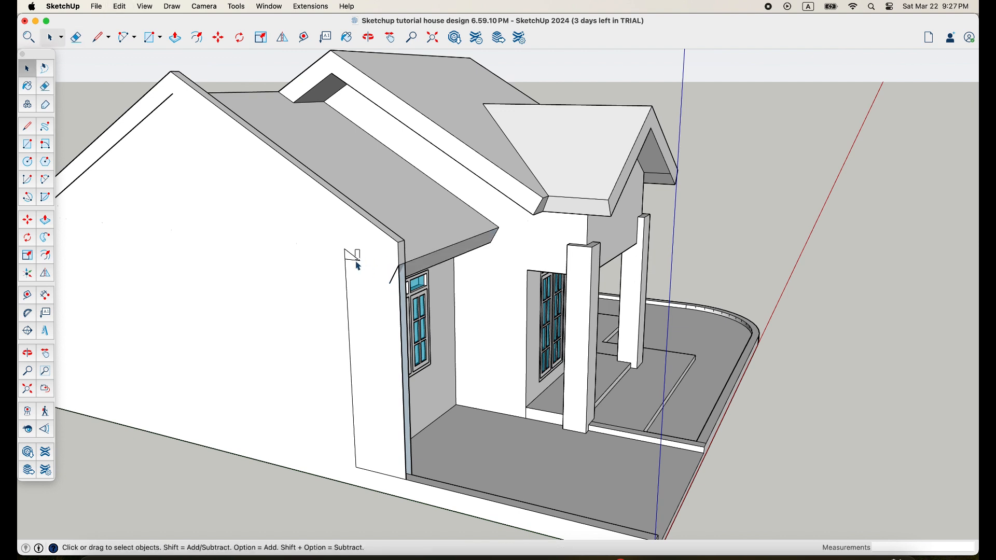
Erase the small triangle outline and the vertical and base seam lines of the filled panel on the outer gable wall.
double_click(358, 267)
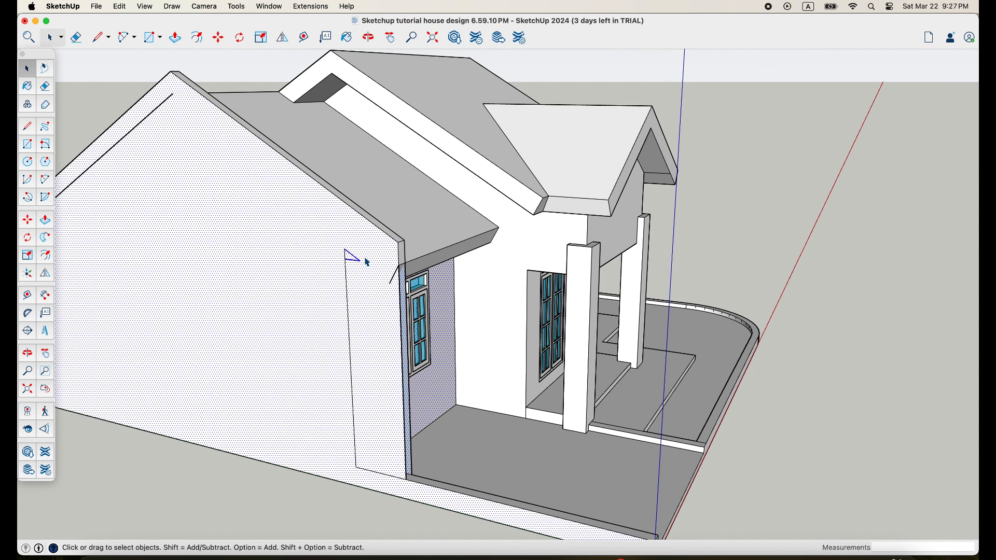
key("e")
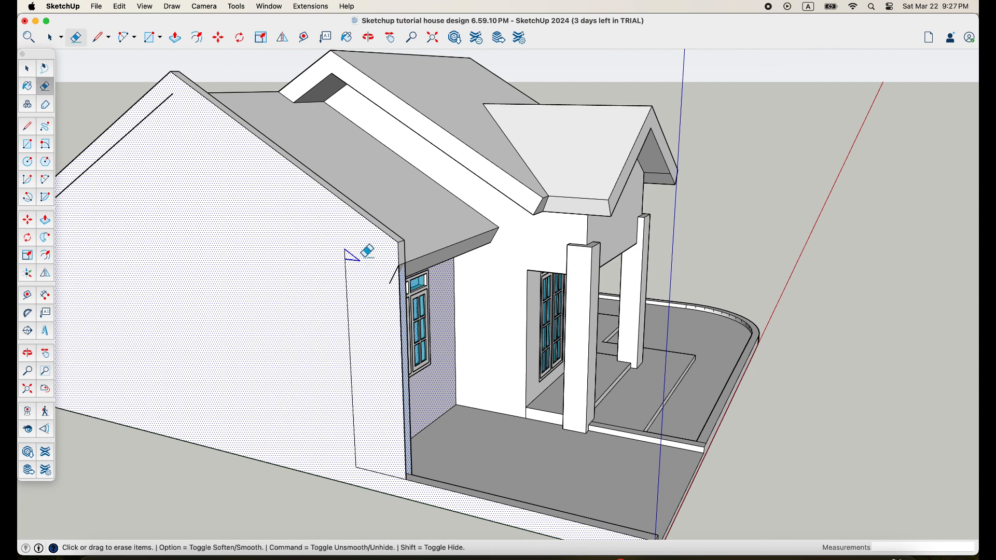
left_click(832, 305)
left_click(345, 260)
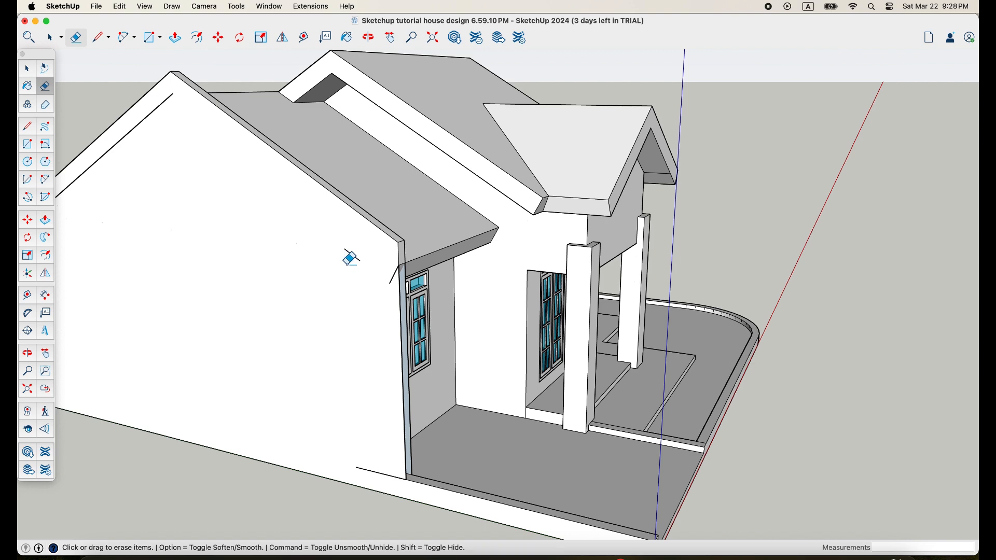
left_click(384, 474)
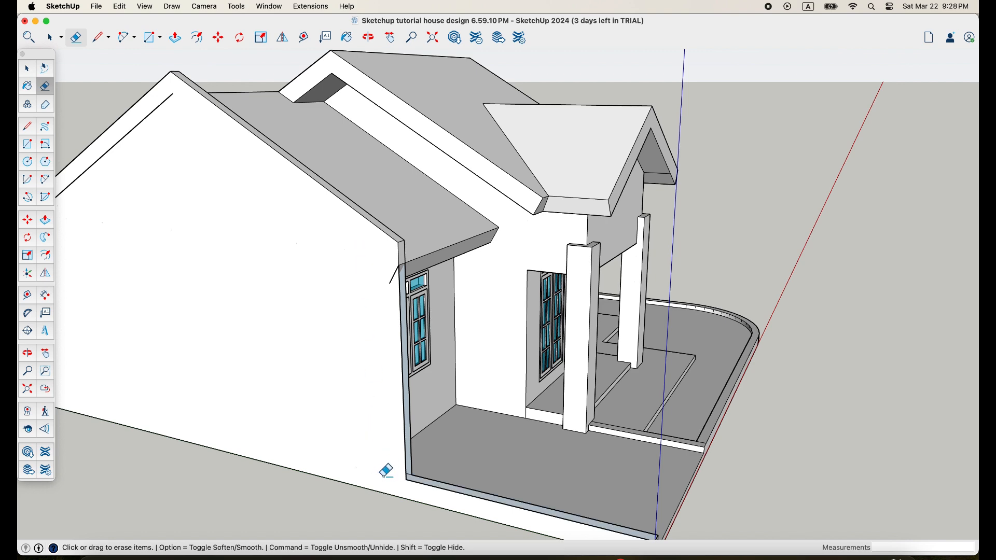
Try to erase the slanted eave edge at the gable wall's front corner from close up, and undo it.
scroll(385, 461, "down", 3)
middle_click_drag(385, 461, 327, 468)
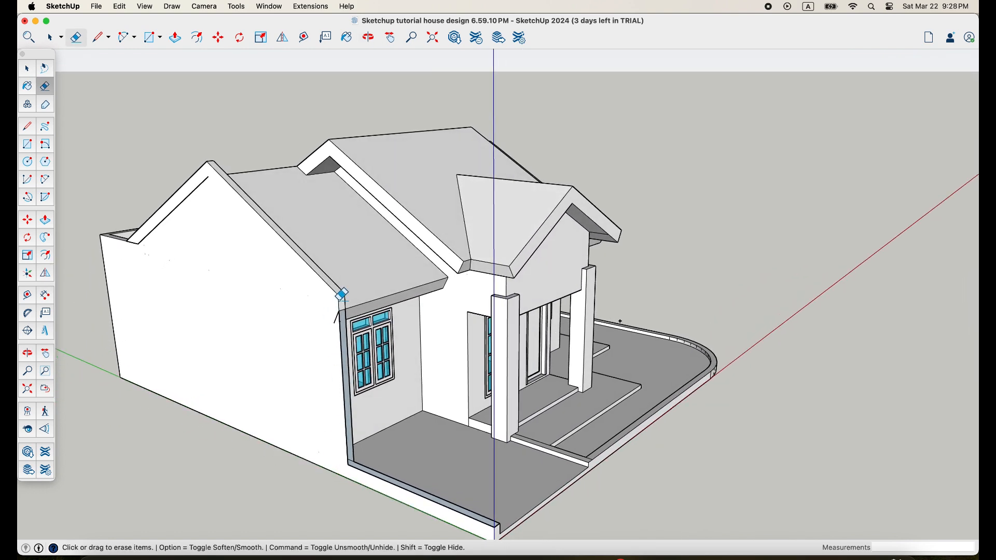
scroll(345, 307, "up", 10)
left_click(338, 317)
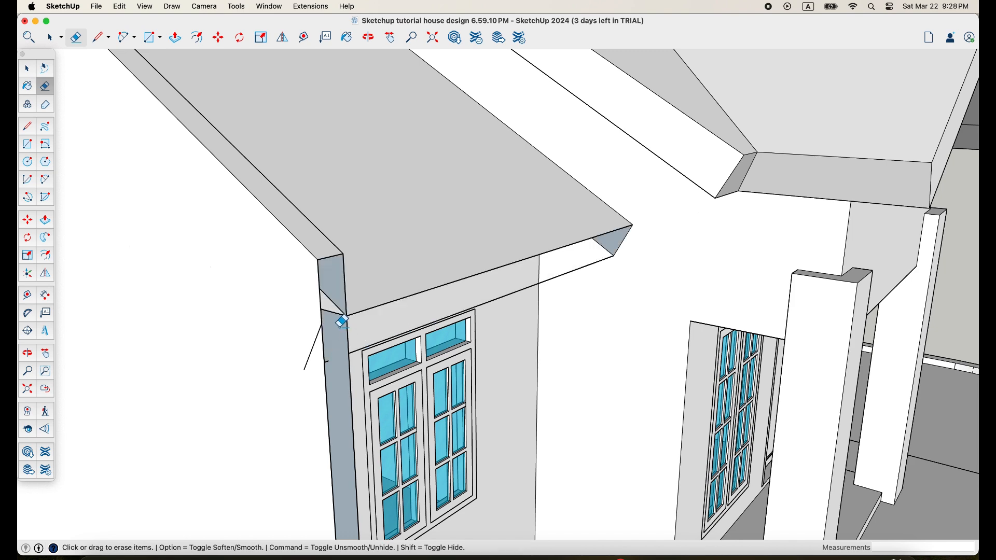
mouse_move(340, 318)
middle_mouse_down()
mouse_move(278, 352)
mouse_move(258, 336)
middle_mouse_up()
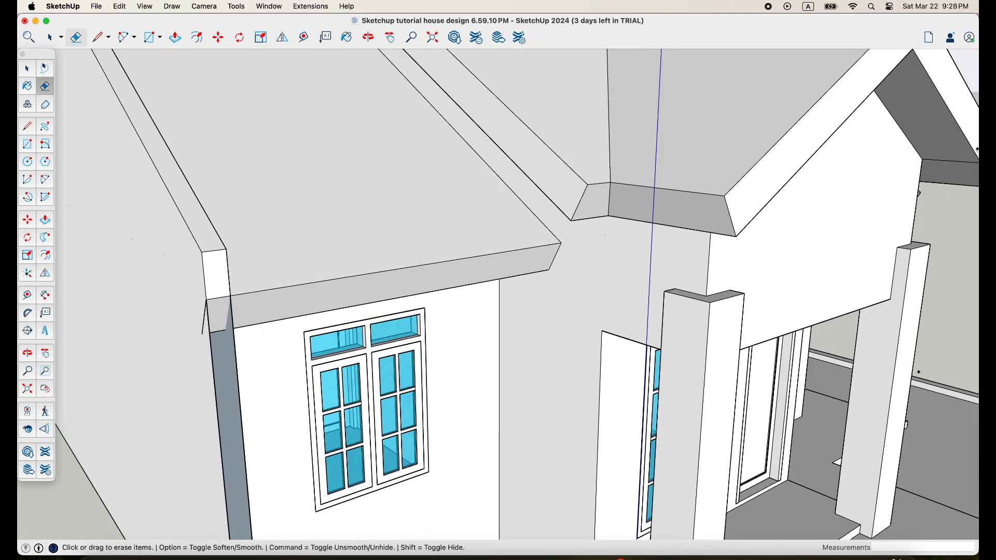
Draw a 305.98 by 15 cm rectangle closing the narrow front end of the gable wall, from the eave line to the low wall.
key("r")
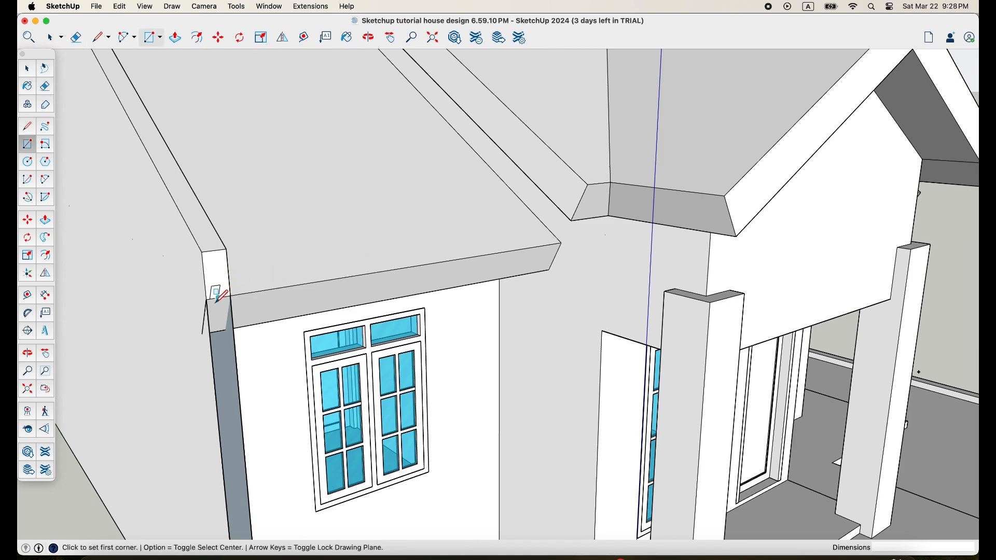
left_click(206, 299)
scroll(235, 389, "down", 2)
middle_click_drag(236, 389, 233, 306)
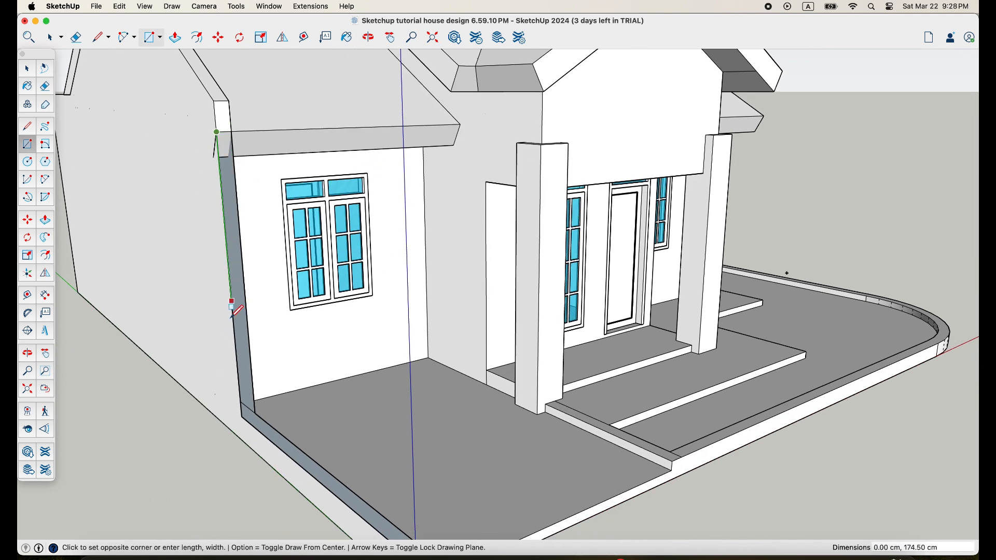
scroll(258, 414, "up", 2)
scroll(261, 400, "up", 1)
scroll(261, 422, "down", 5)
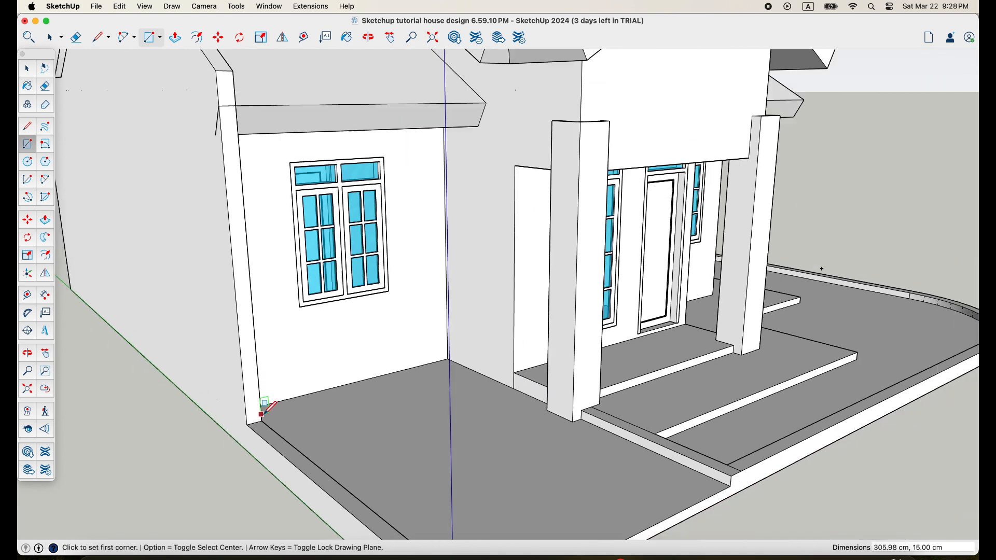
Try again to erase the slanted eave edge sticking out on the outer side of the closed wall end, and undo it.
middle_click_drag(302, 409, 302, 357)
middle_click_drag(243, 324, 378, 361)
scroll(365, 231, "up", 3)
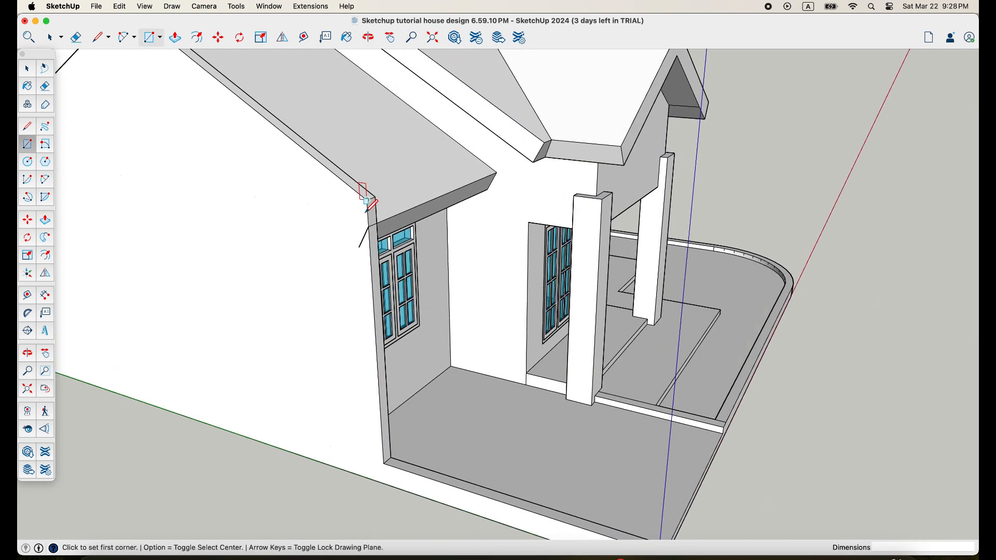
key("e")
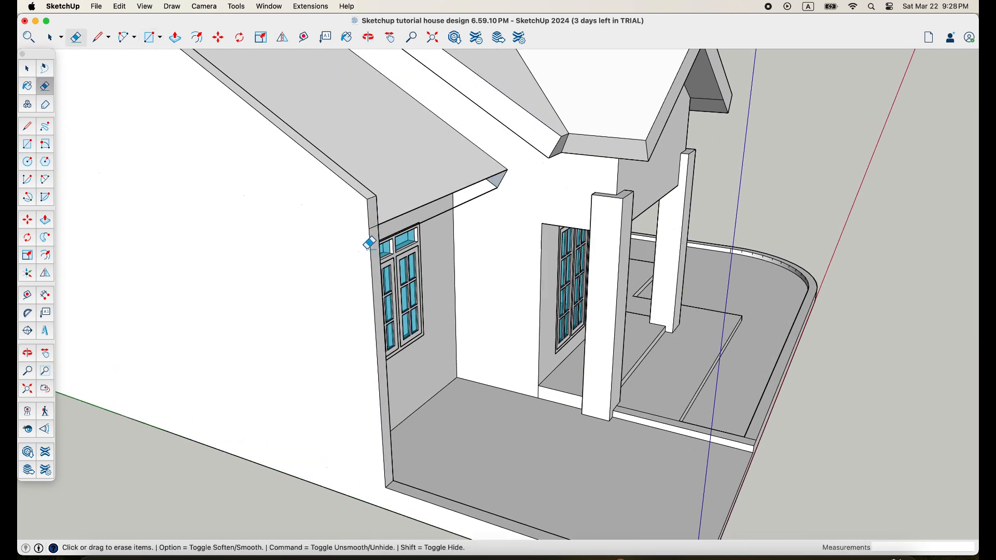
left_click(374, 228)
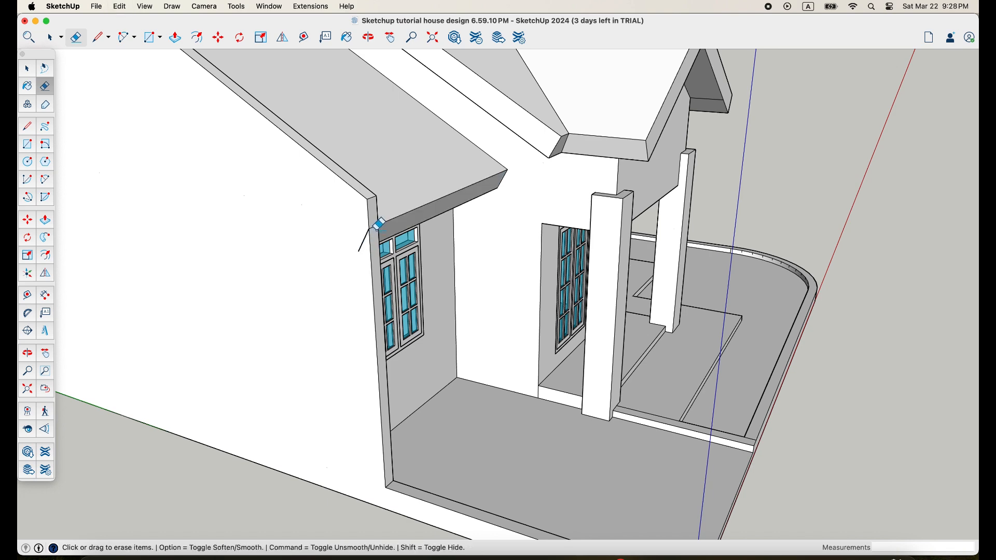
scroll(374, 223, "up", 2)
left_click(373, 224)
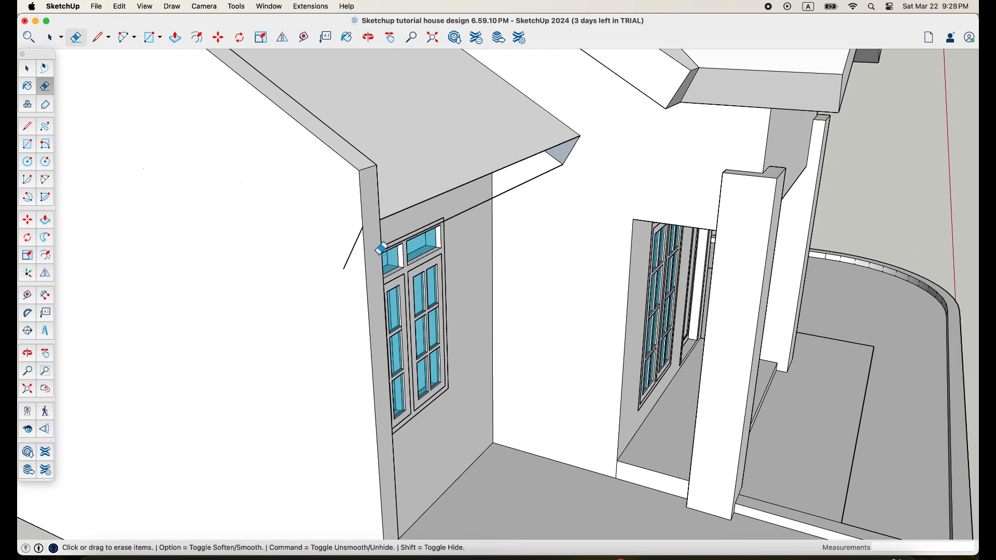
Draw a line along the slanted end of the eave fascia where it meets the inner face of the gable wall.
mouse_move(376, 251)
middle_mouse_down()
mouse_move(329, 269)
mouse_move(249, 251)
mouse_move(338, 256)
mouse_move(272, 300)
mouse_move(200, 233)
middle_mouse_up()
scroll(199, 239, "up", 2)
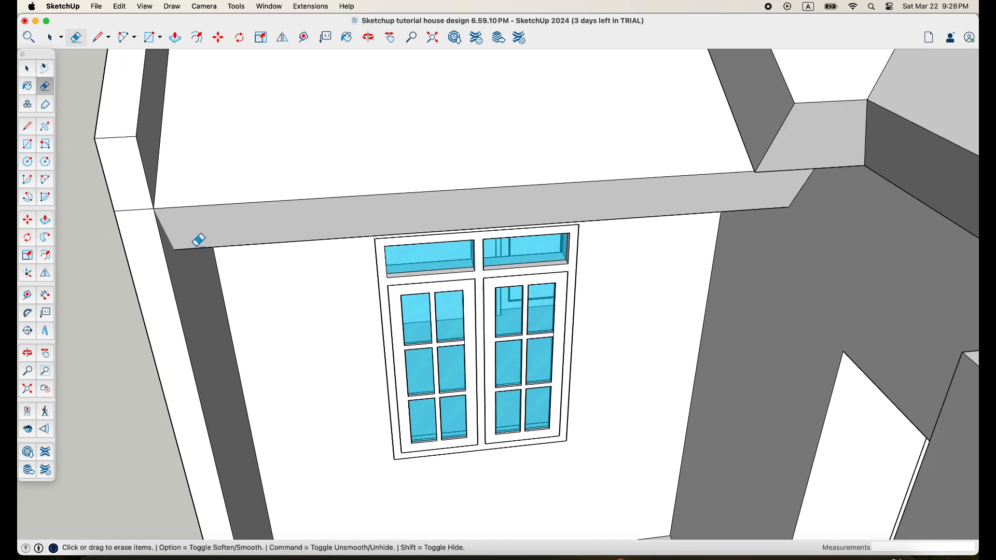
key("l")
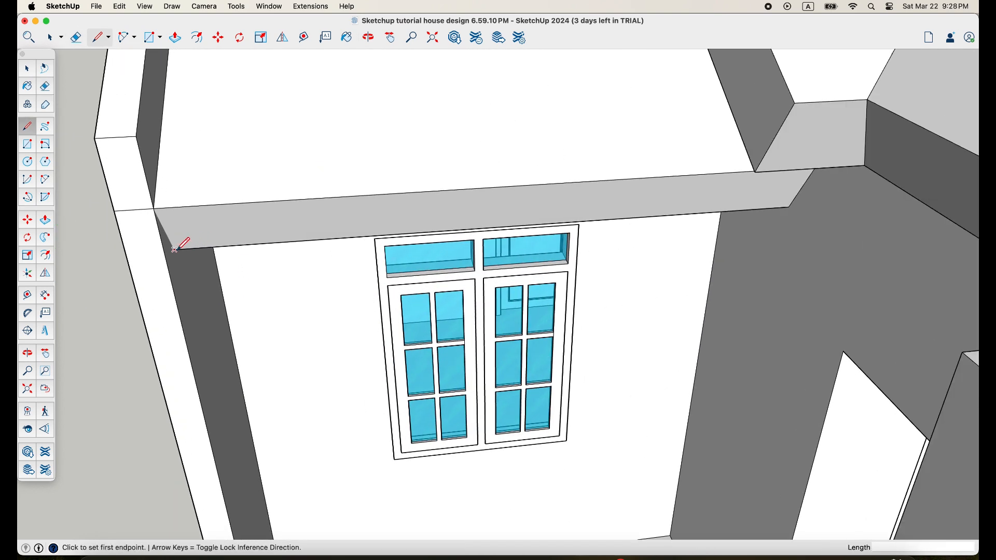
left_click(175, 249)
left_click(154, 209)
Erase the seam across the gable wall's front end and the leftover slanted eave edge on its outer face.
key("e")
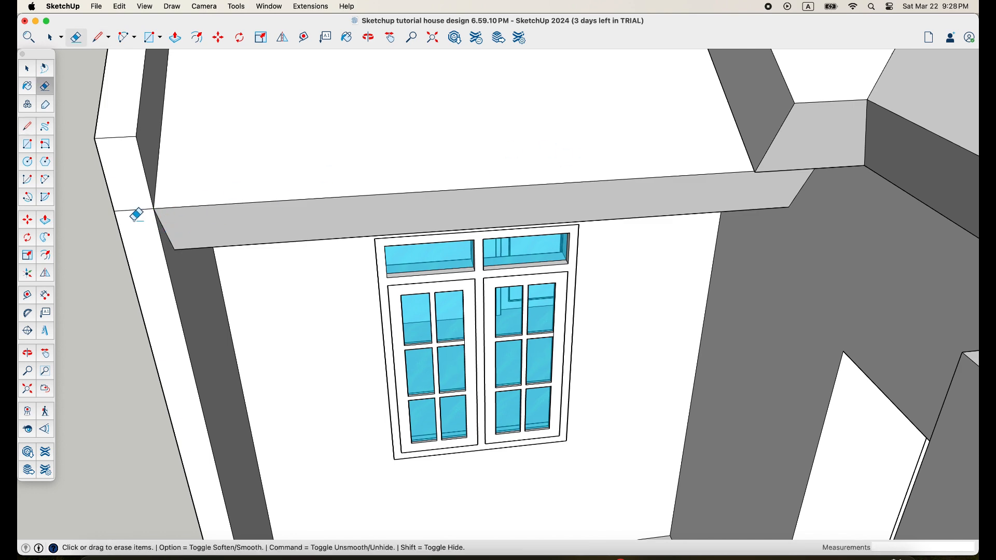
scroll(159, 229, "down", 5)
middle_click_drag(218, 251, 425, 285)
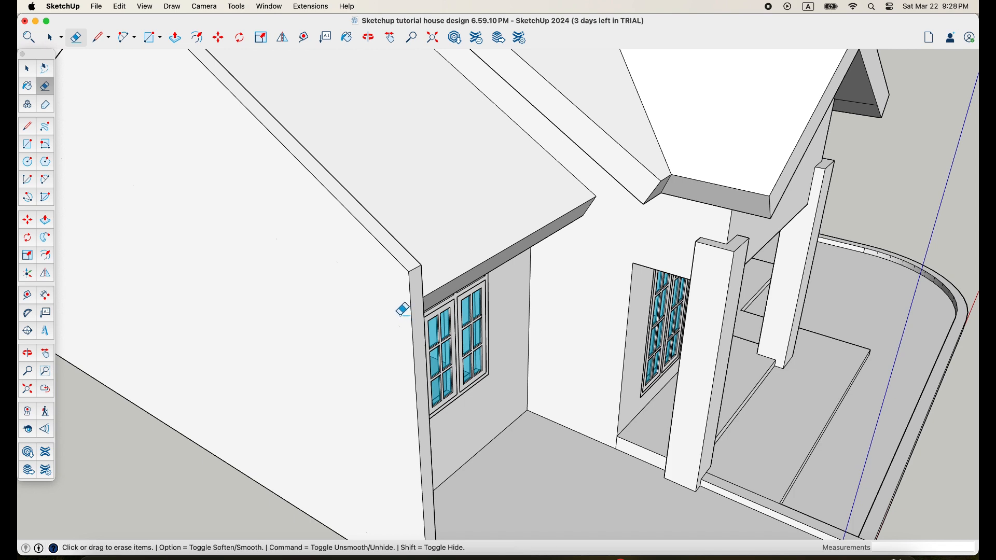
scroll(403, 310, "down", 5)
scroll(251, 242, "up", 5)
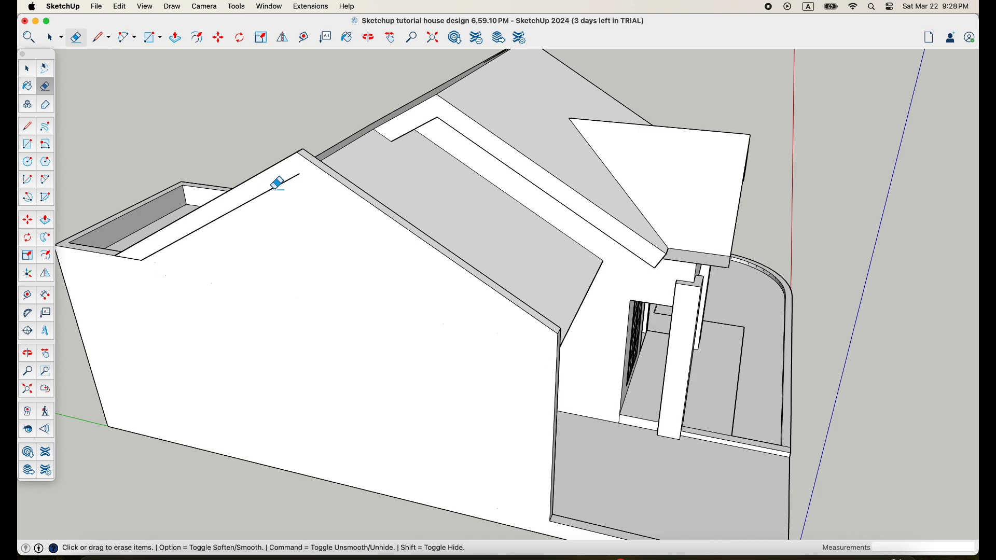
Inspect the cleaned-up gable wall, roof parapet, boundary wall and porch from the side, rear and front of the house.
middle_click_drag(275, 223, 382, 230)
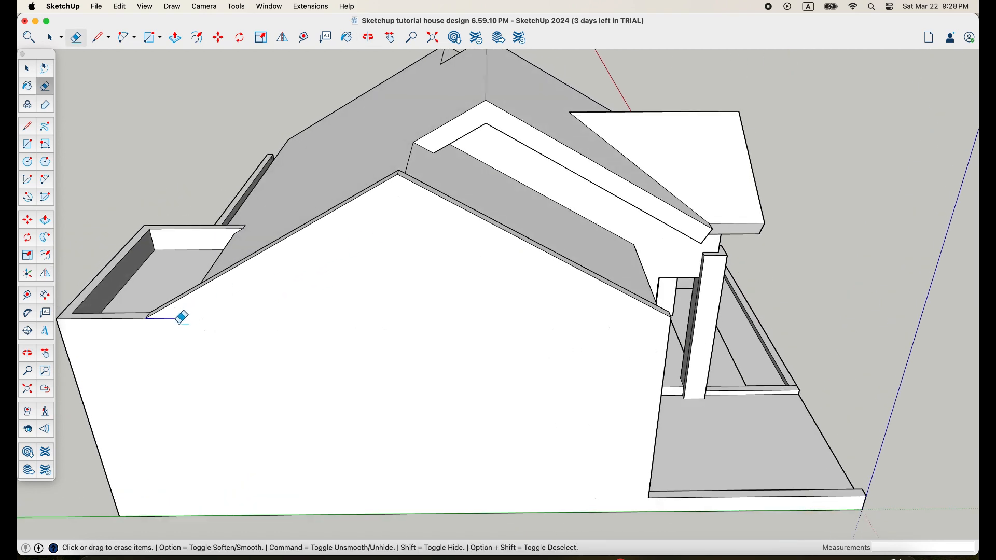
scroll(302, 328, "down", 5)
mouse_move(302, 328)
middle_mouse_down()
mouse_move(167, 351)
mouse_move(363, 311)
mouse_move(396, 329)
mouse_move(318, 320)
mouse_move(527, 296)
mouse_move(440, 318)
mouse_move(551, 289)
mouse_move(440, 315)
mouse_move(543, 280)
mouse_move(404, 287)
mouse_move(470, 285)
middle_mouse_up()
scroll(389, 305, "up", 5)
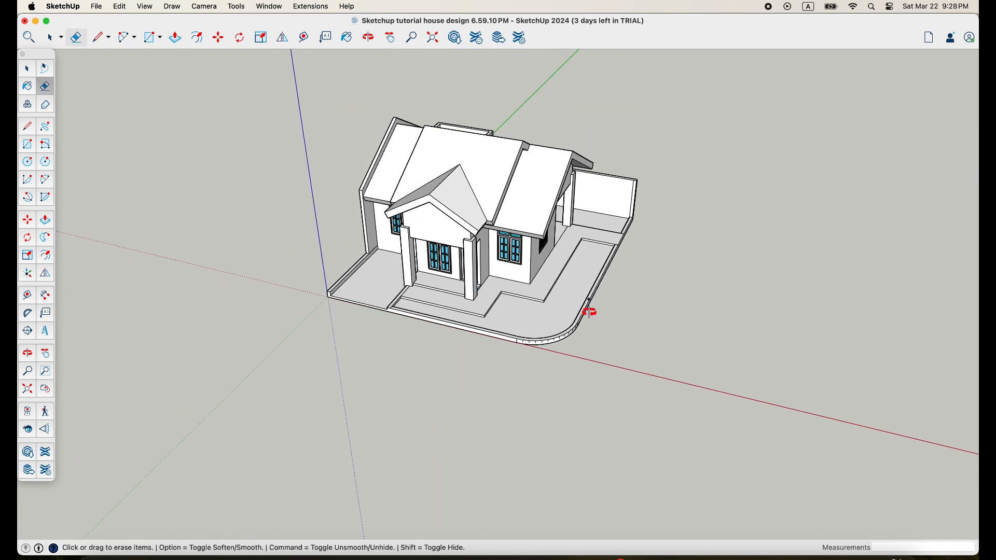
middle_click_drag(589, 311, 711, 309)
scroll(590, 293, "up", 5)
scroll(602, 250, "up", 3)
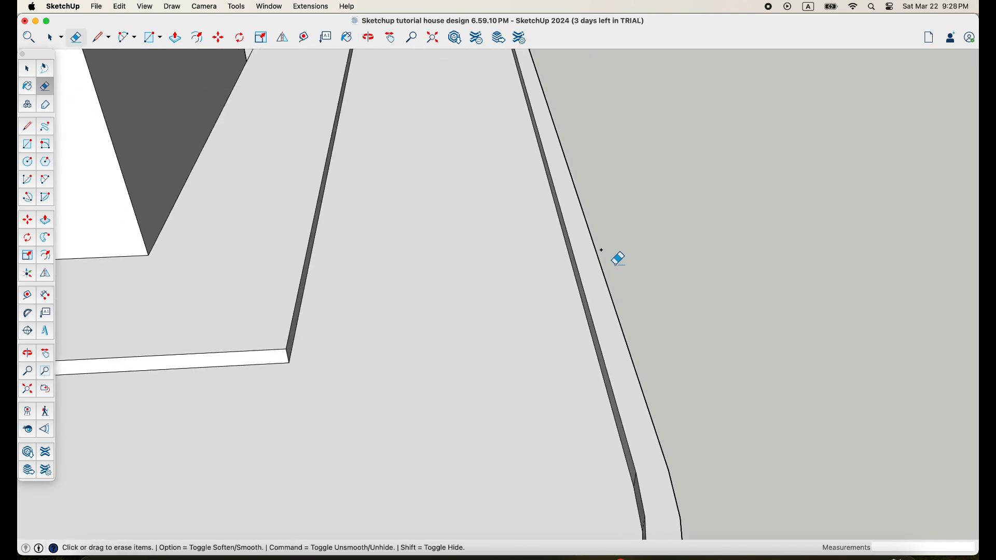
scroll(596, 243, "up", 3)
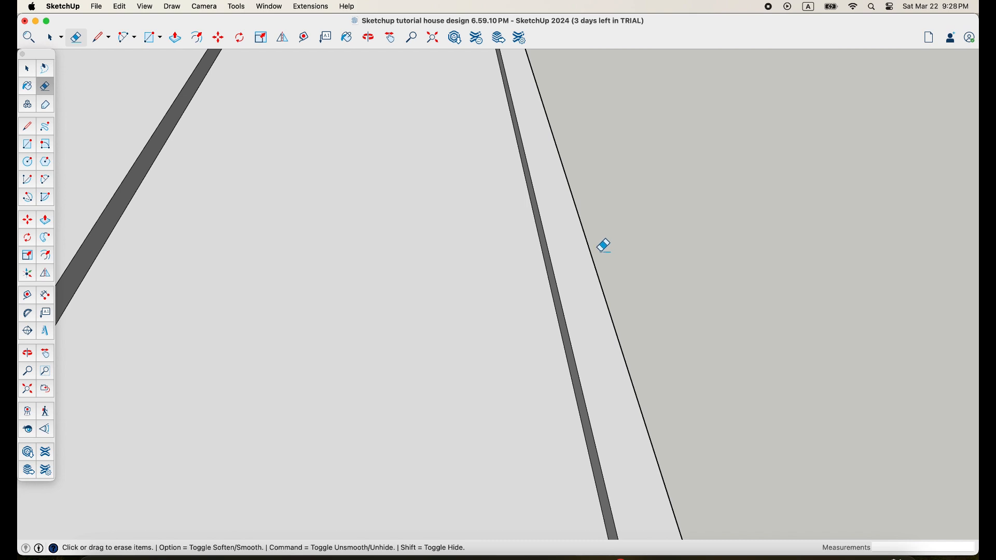
scroll(602, 285, "down", 10)
middle_click_drag(589, 311, 474, 305)
scroll(453, 305, "down", 5)
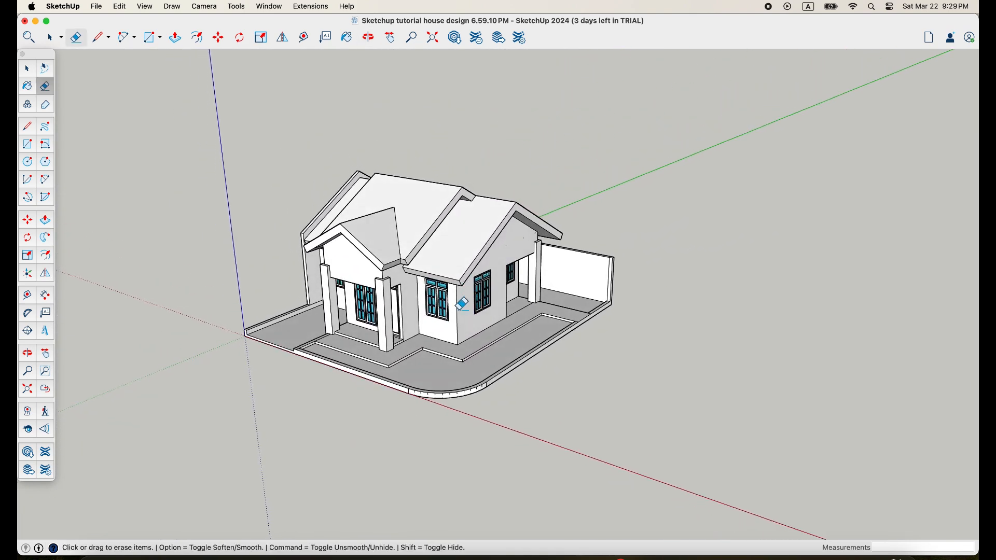
mouse_move(375, 332)
middle_mouse_down()
mouse_move(480, 336)
mouse_move(647, 304)
mouse_move(488, 334)
mouse_move(504, 313)
mouse_move(631, 329)
mouse_move(674, 318)
mouse_move(635, 319)
middle_mouse_up()
mouse_move(532, 328)
middle_mouse_down()
mouse_move(749, 318)
mouse_move(753, 345)
mouse_move(698, 351)
mouse_move(603, 338)
middle_mouse_up()
scroll(678, 349, "up", 4)
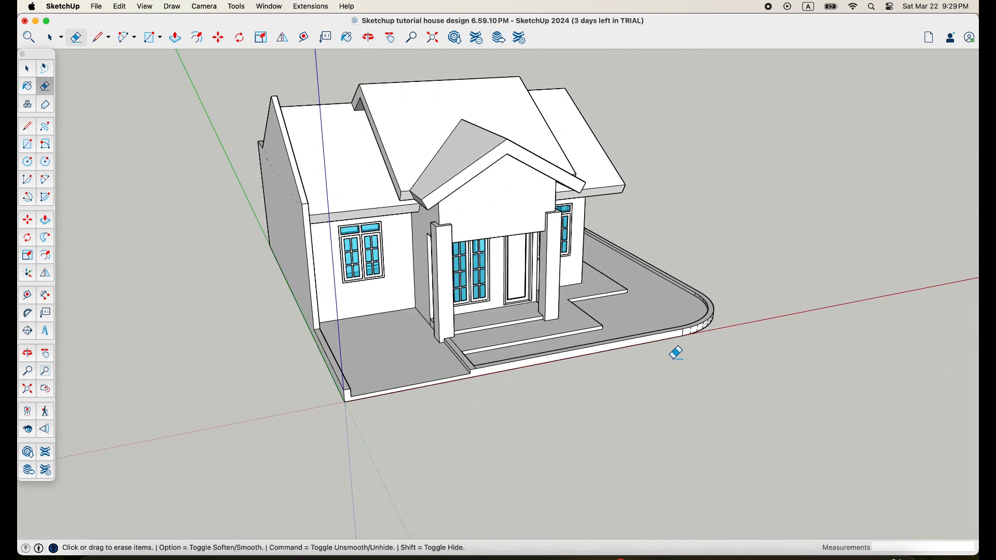